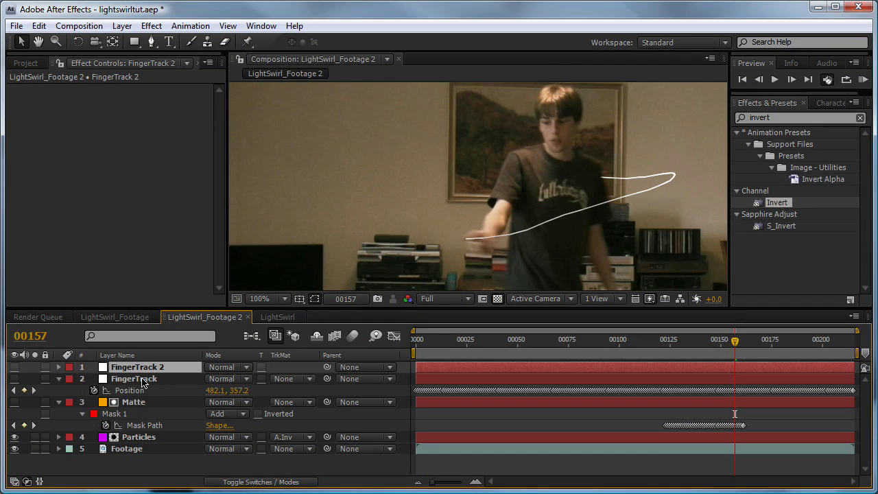
Save the project and select the FingerTrack, Matte and Particles layers together
{"action": "left_click", "coordinate": [144, 382]}
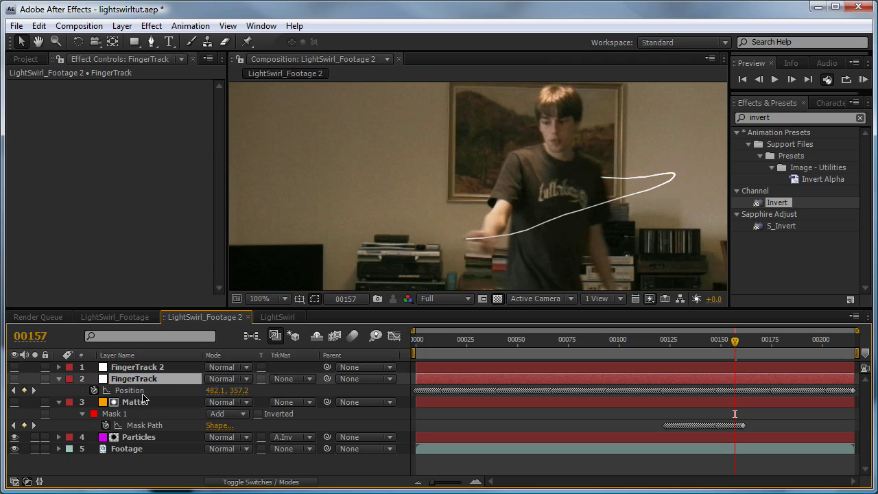
{"action": "key", "text": "ctrl+s"}
{"action": "left_click", "coordinate": [145, 439], "text": "shift"}
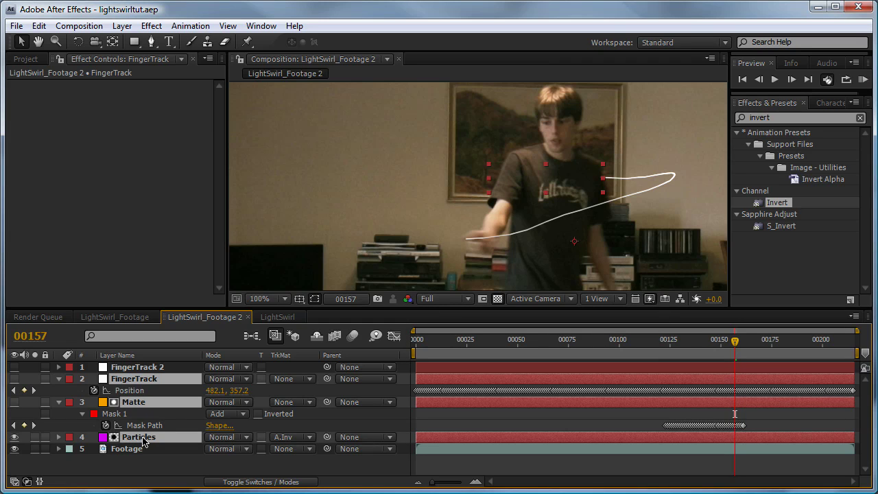
Pre-compose FingerTrack, Matte and Particles into LightSwirl_PreComp with all attributes moved, opening it
{"action": "left_click", "coordinate": [122, 26]}
{"action": "key", "text": "ctrl+shift+c"}
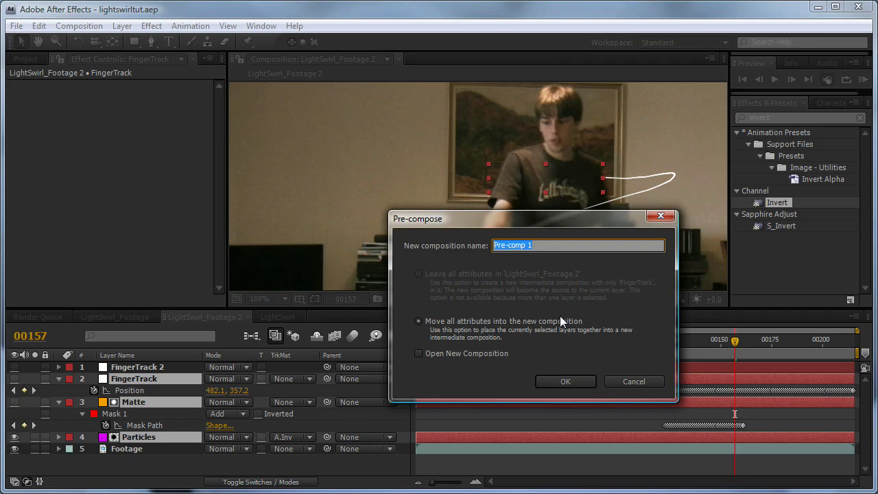
{"action": "left_click", "coordinate": [419, 354]}
{"action": "left_click", "coordinate": [542, 247]}
{"action": "type", "text": "LightSwirl_"}
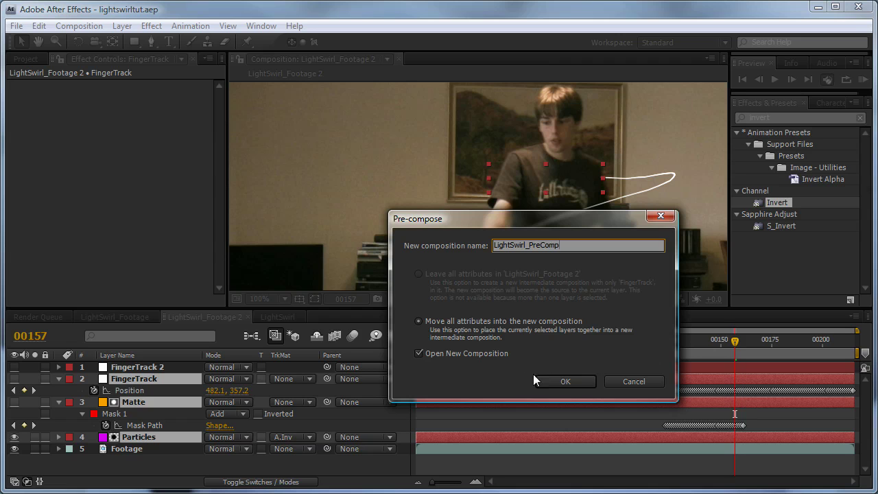
{"action": "left_click", "coordinate": [562, 378]}
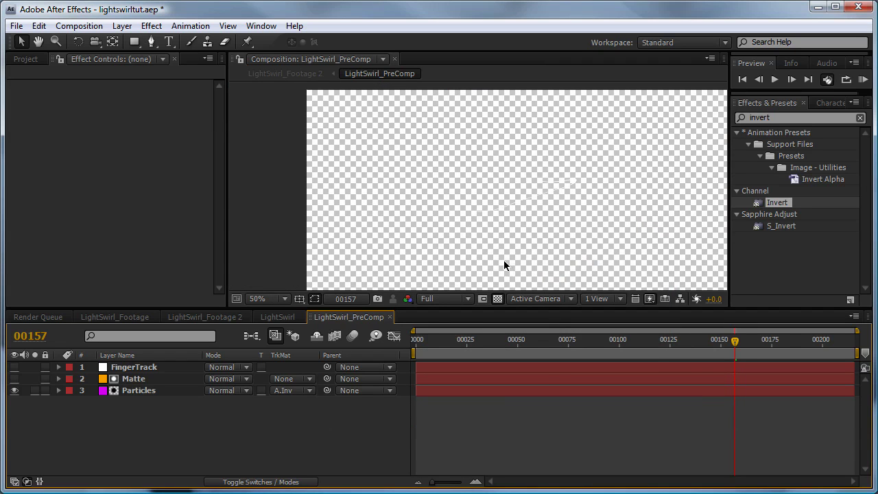
Turn off the transparency grid to see the swirl over black and scrub to frame 00148
{"action": "left_click", "coordinate": [497, 300]}
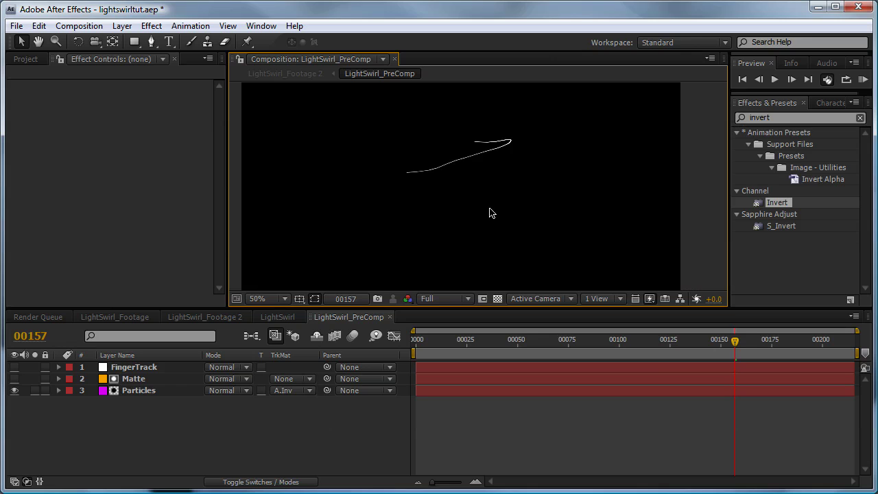
{"action": "left_click", "coordinate": [497, 300]}
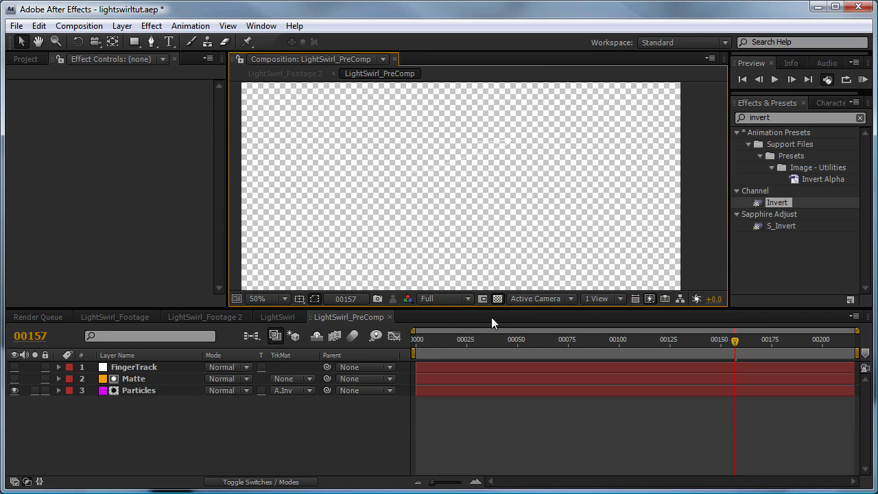
{"action": "left_click", "coordinate": [497, 299]}
{"action": "scroll", "coordinate": [487, 255], "scroll_direction": "up", "scroll_amount": 4}
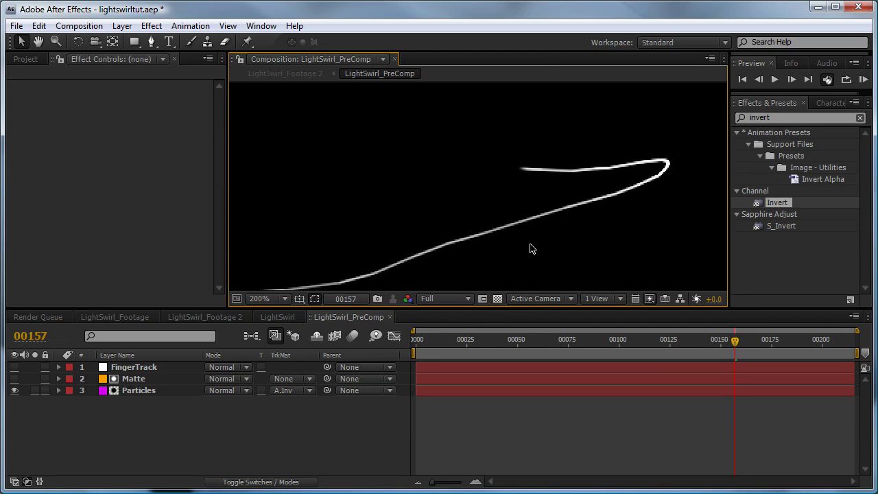
{"action": "scroll", "coordinate": [549, 267], "scroll_direction": "down", "scroll_amount": 2}
{"action": "mouse_move", "coordinate": [736, 343]}
{"action": "left_mouse_down"}
{"action": "mouse_move", "coordinate": [566, 346]}
{"action": "mouse_move", "coordinate": [832, 351]}
{"action": "mouse_move", "coordinate": [717, 349]}
{"action": "left_mouse_up"}
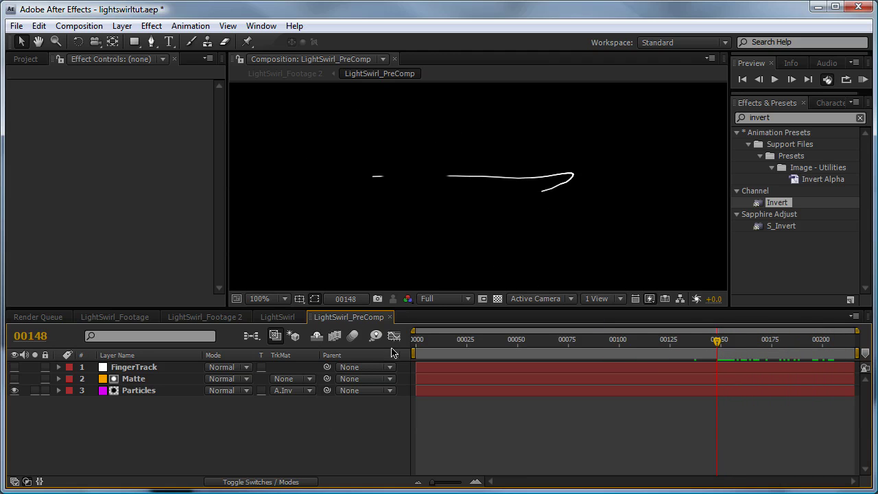
Create a black (000000) solid and move Black Solid 3 below Particles at the bottom
{"action": "left_click", "coordinate": [123, 27]}
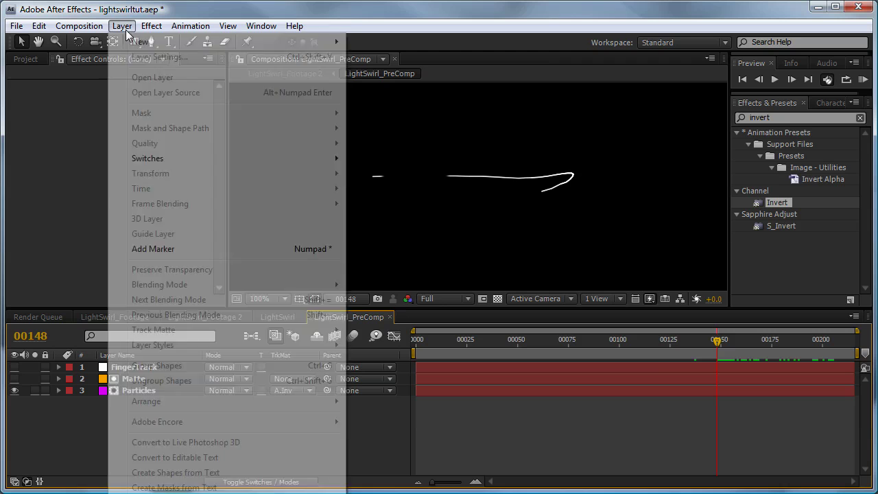
{"action": "mouse_move", "coordinate": [206, 41]}
{"action": "left_click", "coordinate": [387, 63]}
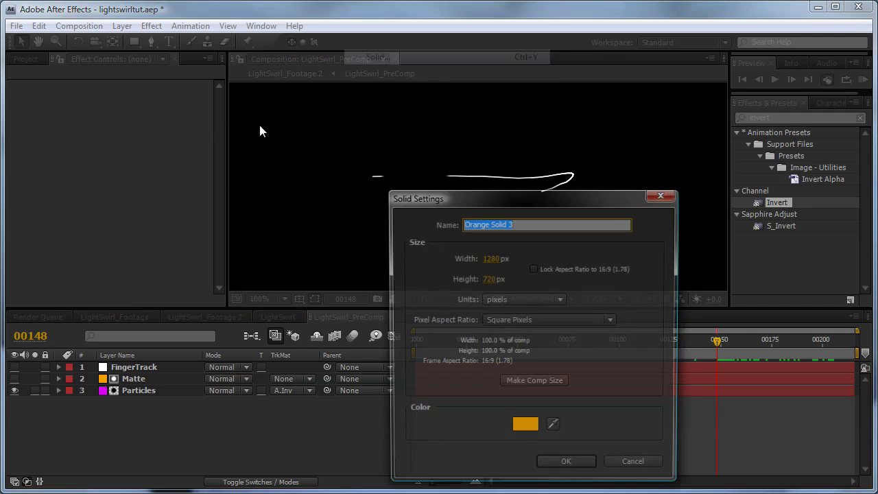
{"action": "left_click", "coordinate": [523, 425]}
{"action": "left_click_drag", "start_coordinate": [394, 291], "coordinate": [497, 353]}
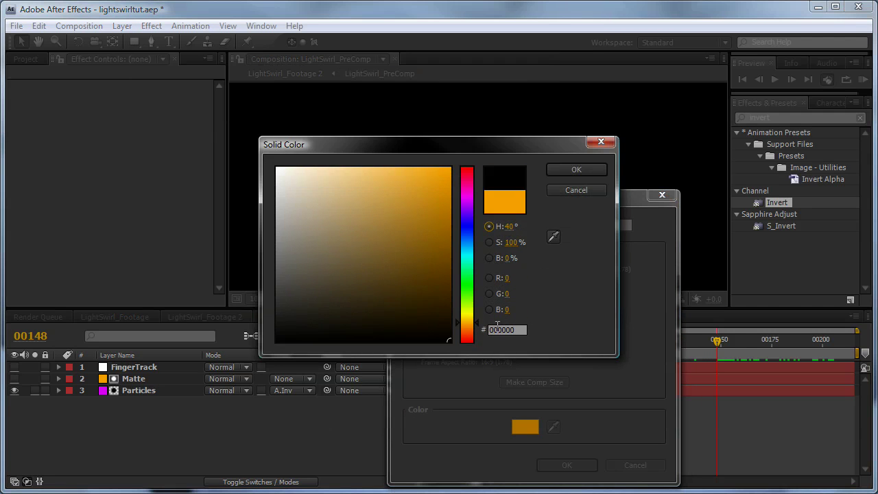
{"action": "left_click", "coordinate": [567, 171]}
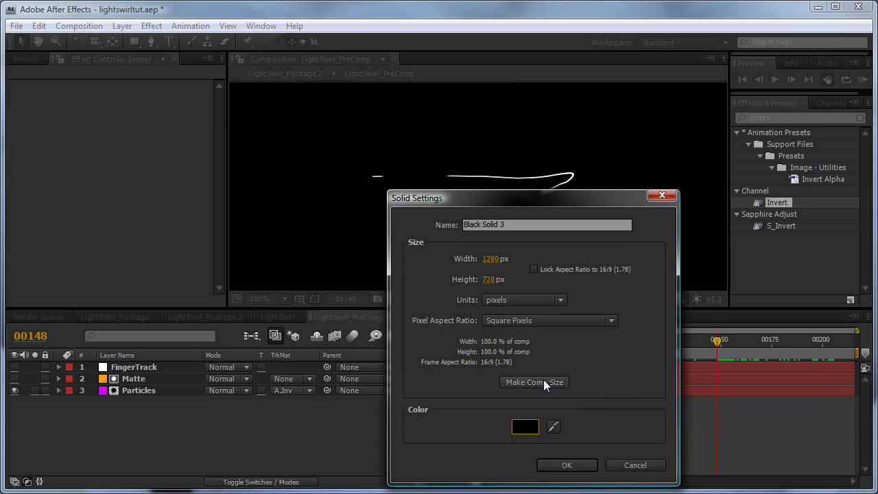
{"action": "left_click", "coordinate": [564, 465]}
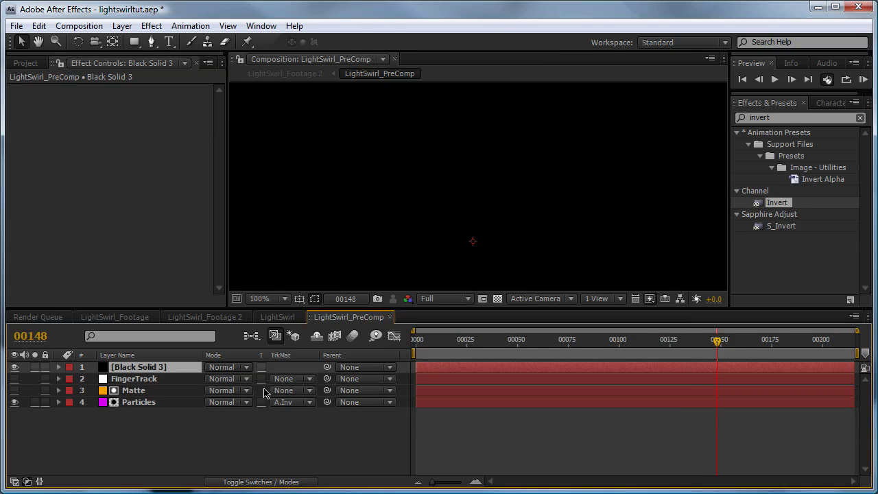
{"action": "mouse_move", "coordinate": [172, 369]}
{"action": "left_mouse_down"}
{"action": "mouse_move", "coordinate": [190, 425]}
{"action": "mouse_move", "coordinate": [184, 421]}
{"action": "left_mouse_up"}
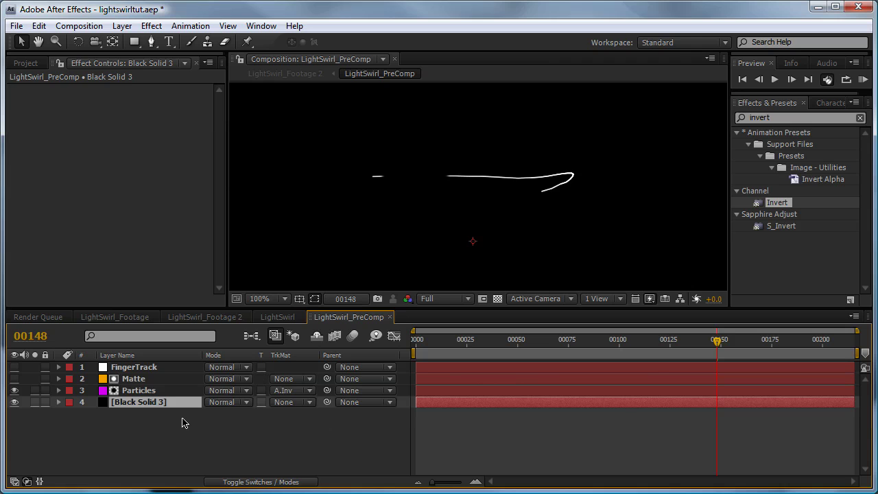
Add a new adjustment layer and apply Fast Blur to it
{"action": "left_click", "coordinate": [122, 26]}
{"action": "mouse_move", "coordinate": [137, 47]}
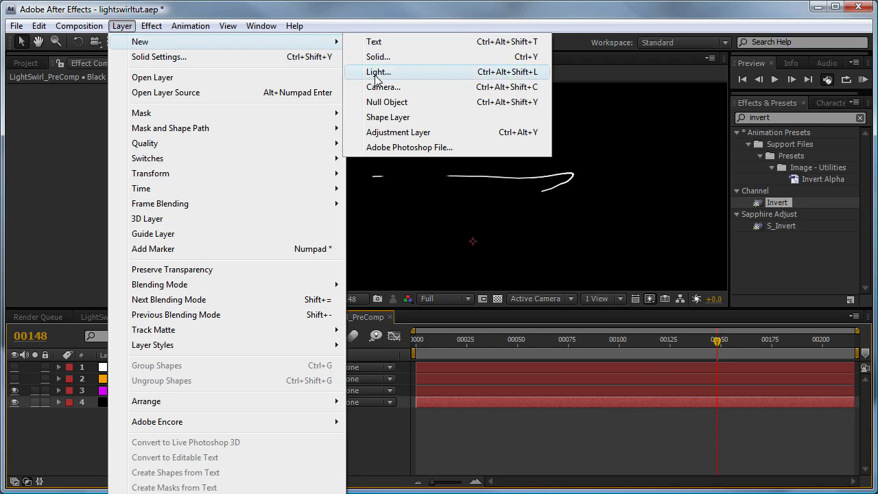
{"action": "left_click", "coordinate": [400, 132]}
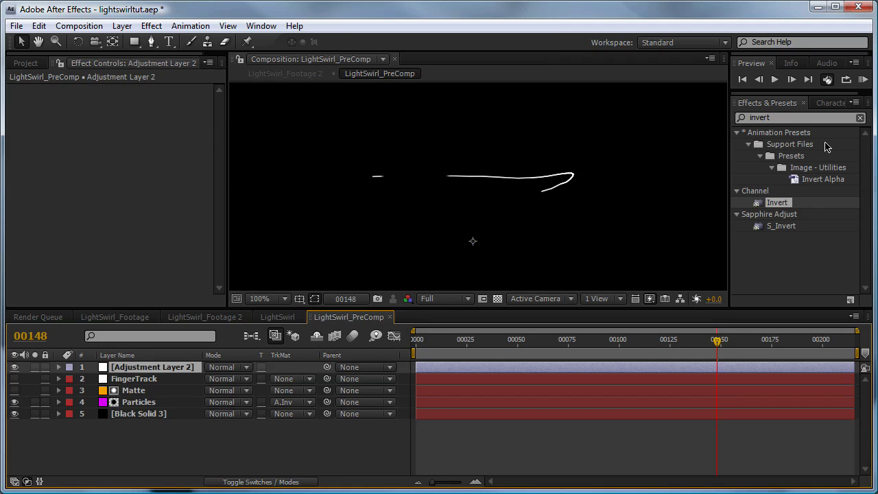
{"action": "left_click", "coordinate": [788, 117]}
{"action": "type", "text": "fast blur"}
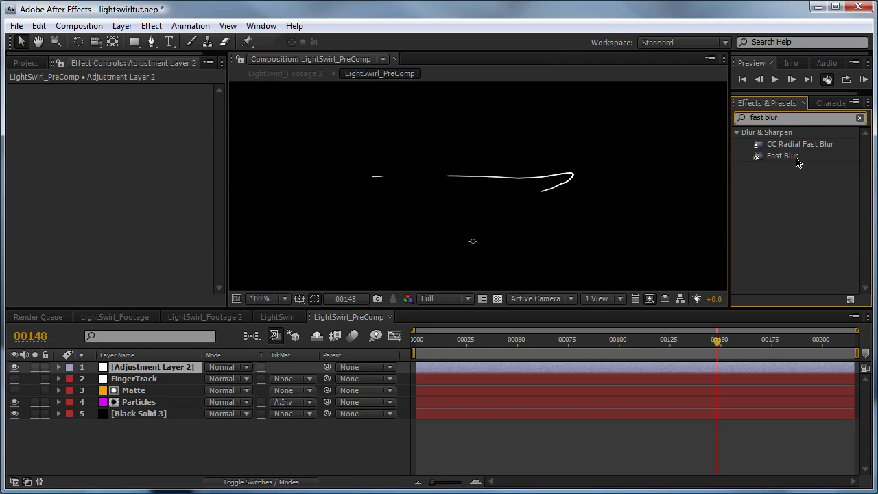
{"action": "left_click_drag", "start_coordinate": [782, 156], "coordinate": [168, 371]}
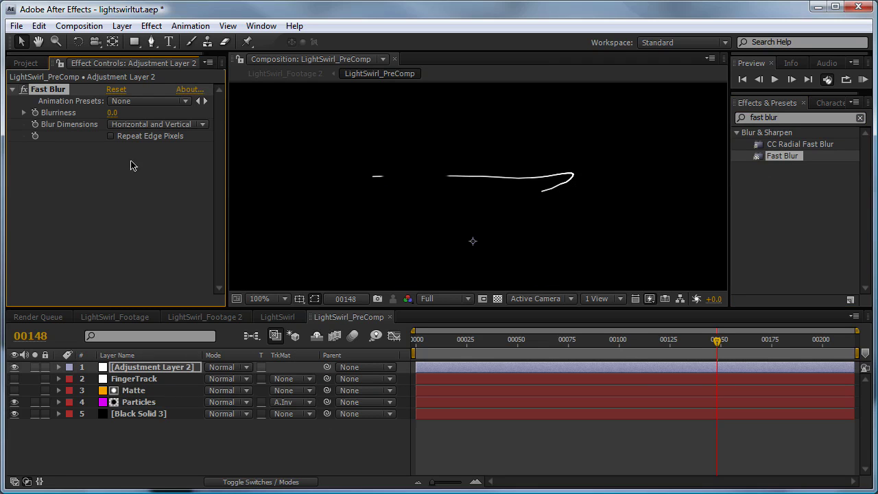
Set Fast Blur Blurriness to 5 with Repeat Edge Pixels and blend the layer in Add mode
{"action": "left_click", "coordinate": [112, 112]}
{"action": "type", "text": "5"}
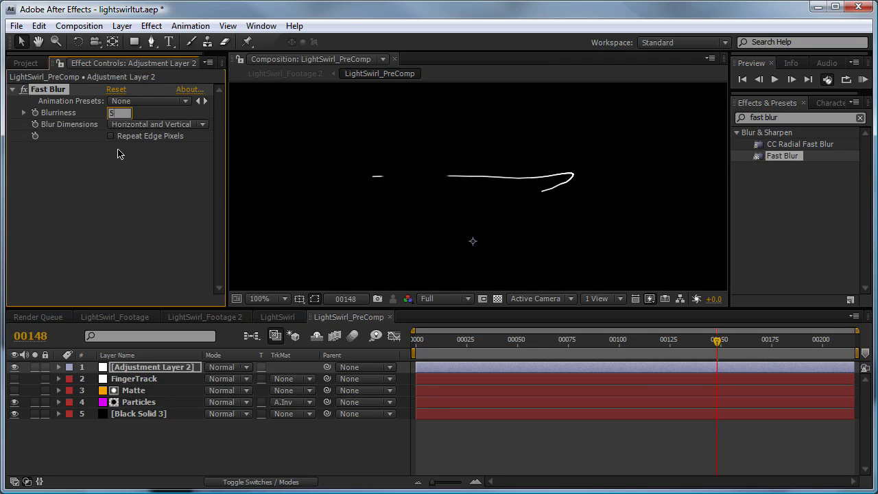
{"action": "left_click", "coordinate": [111, 137]}
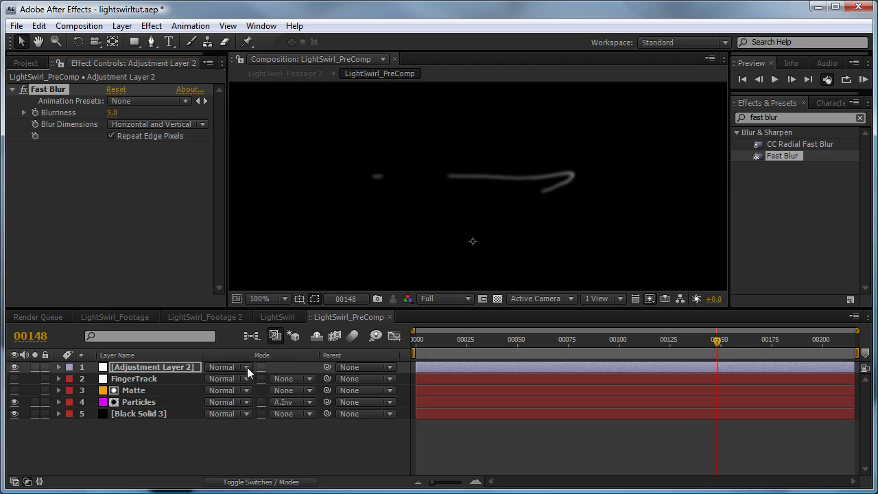
{"action": "left_click", "coordinate": [247, 368]}
{"action": "left_click", "coordinate": [234, 303]}
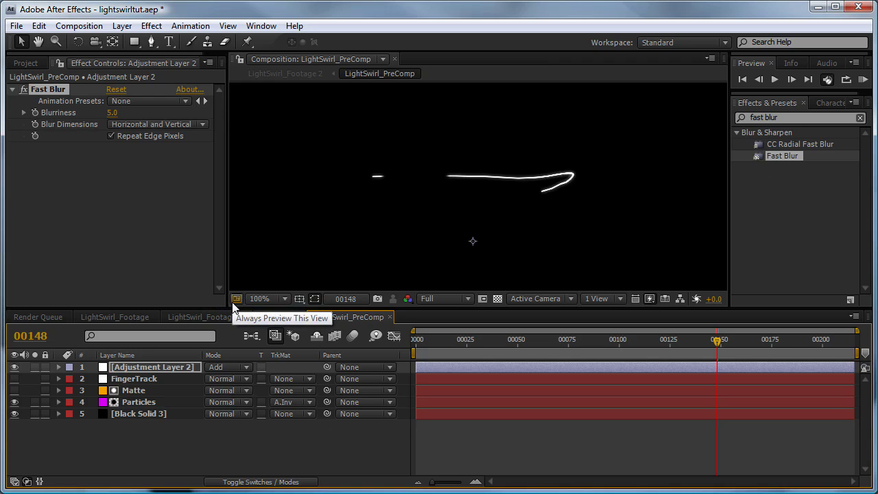
{"action": "left_click", "coordinate": [170, 440]}
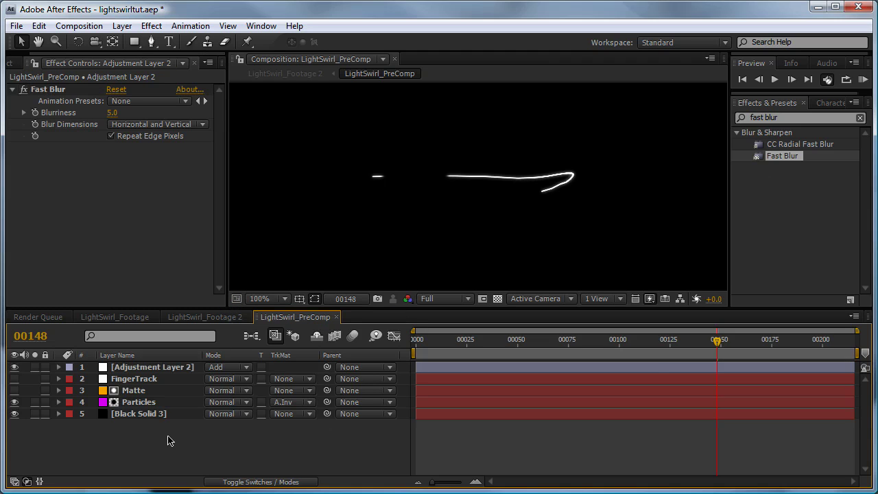
Duplicate the blurred Adjustment Layer 2 twice
{"action": "left_click", "coordinate": [178, 369]}
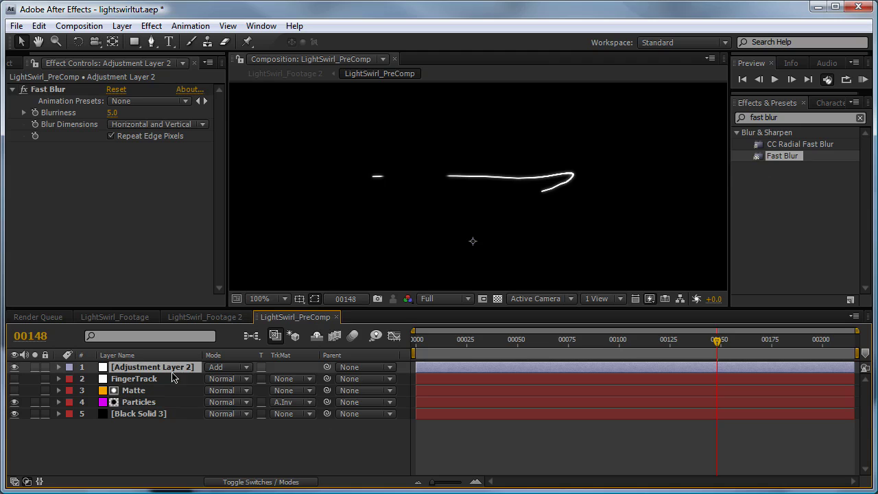
{"action": "key", "text": "ctrl+d"}
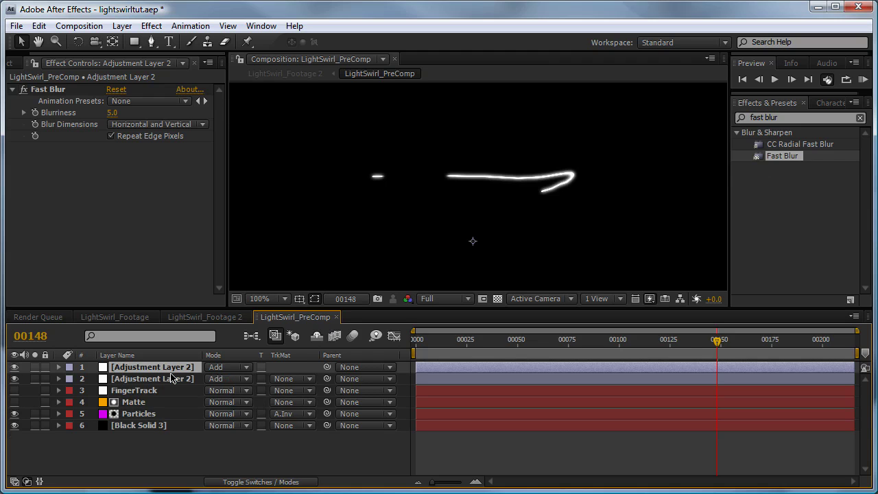
{"action": "key", "text": "ctrl+d"}
{"action": "key", "text": "ctrl+d"}
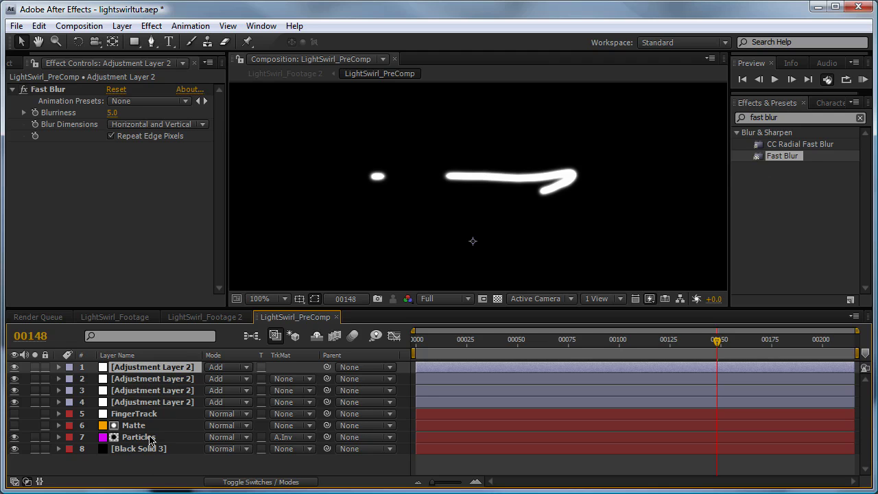
Set the copies' Fast Blur Blurriness to 2 and 40, and the top layer's to 200
{"action": "left_click", "coordinate": [141, 393]}
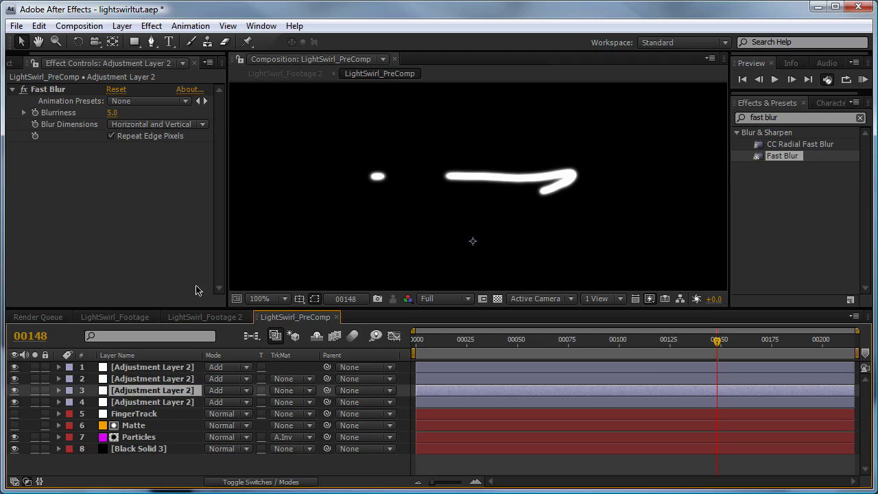
{"action": "left_click", "coordinate": [112, 114]}
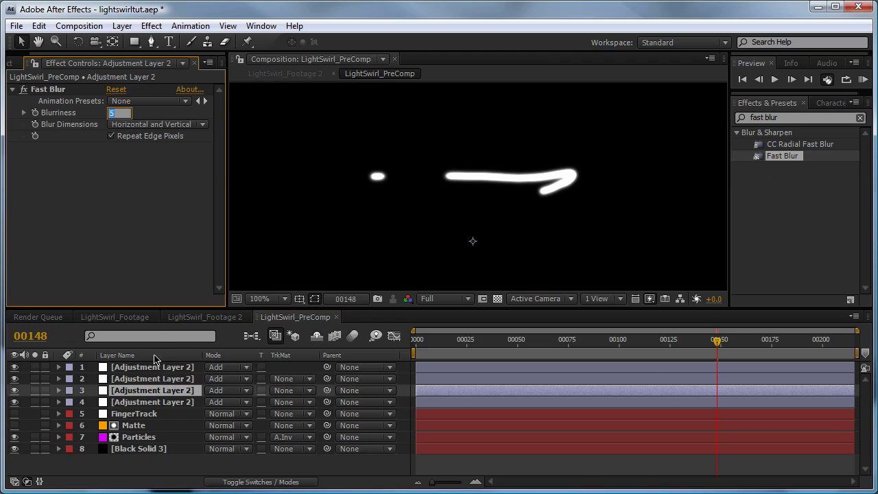
{"action": "type", "text": "20"}
{"action": "left_click", "coordinate": [148, 380]}
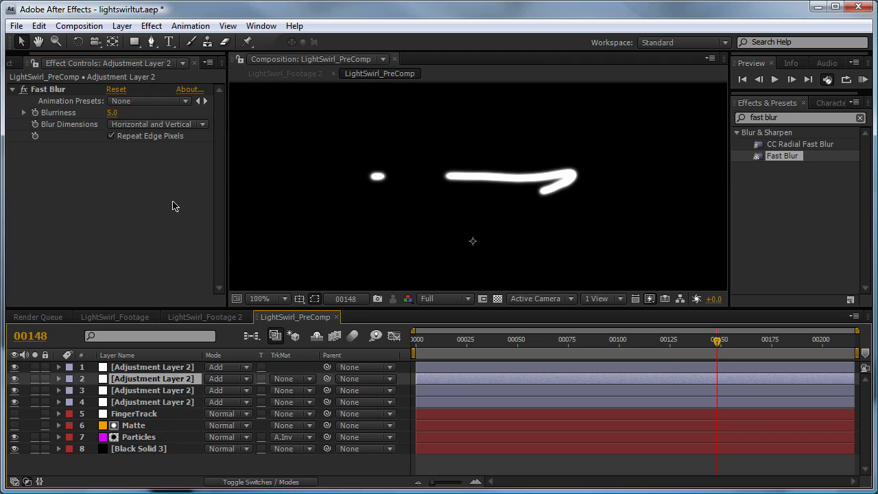
{"action": "left_click", "coordinate": [113, 113]}
{"action": "type", "text": "40"}
{"action": "left_click", "coordinate": [137, 369]}
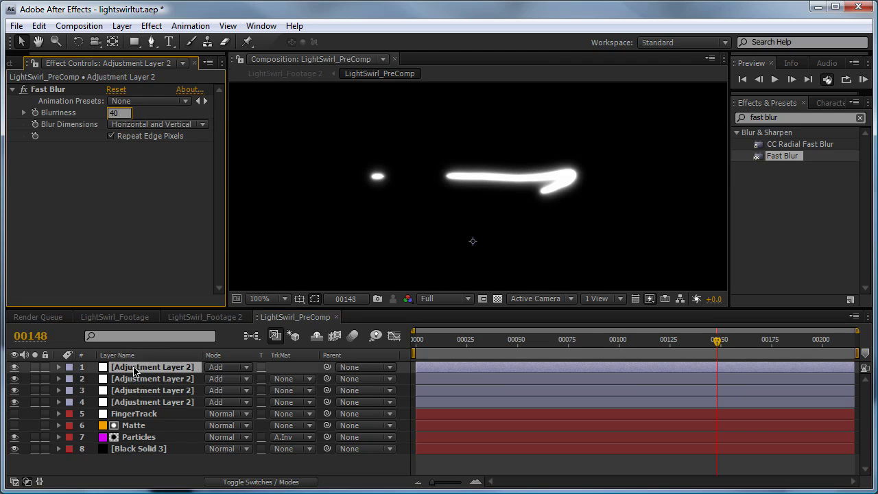
{"action": "left_click", "coordinate": [116, 113]}
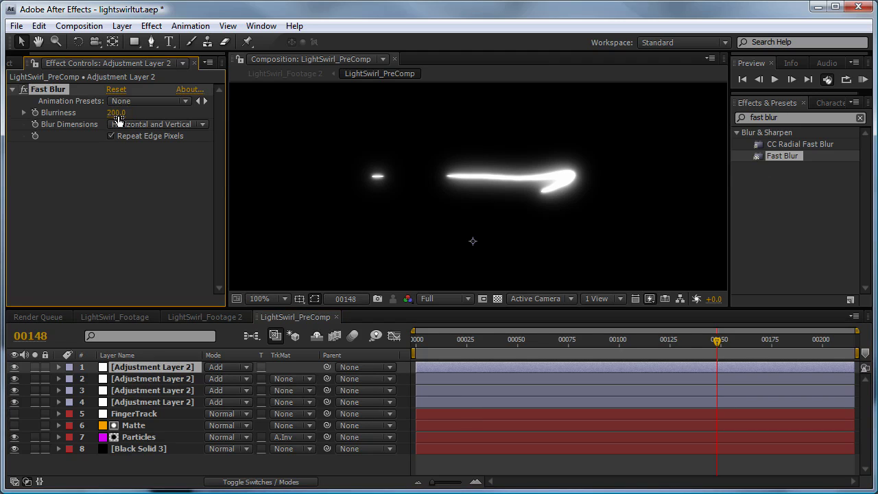
{"action": "type", "text": "200"}
{"action": "key", "text": "Return"}
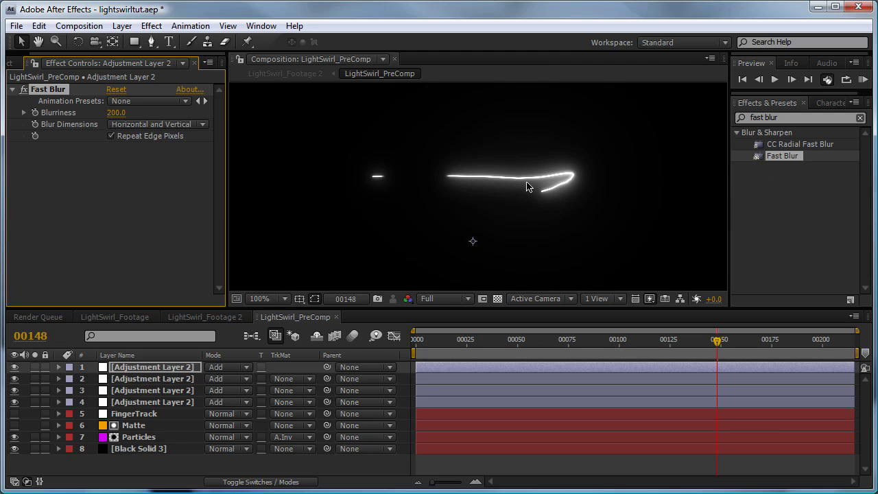
Switch Adjustment Layers 1–4 to Screen blending
{"action": "left_click", "coordinate": [156, 403], "text": "shift"}
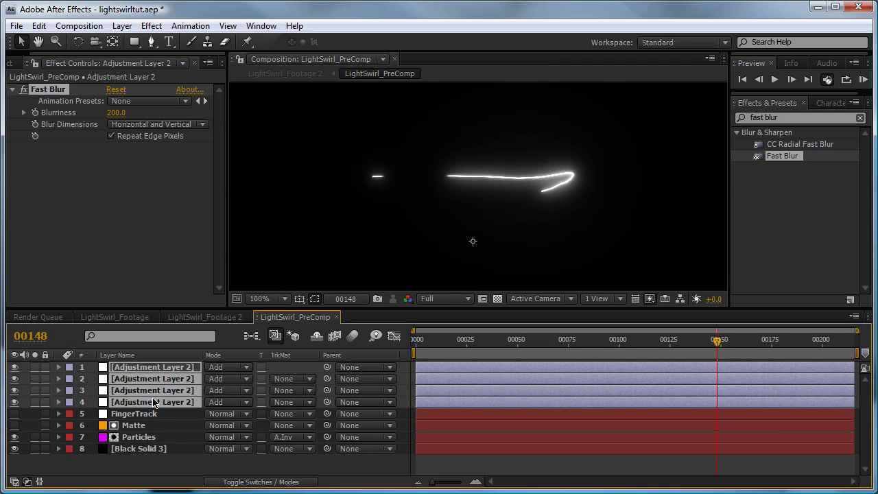
{"action": "left_click", "coordinate": [224, 401]}
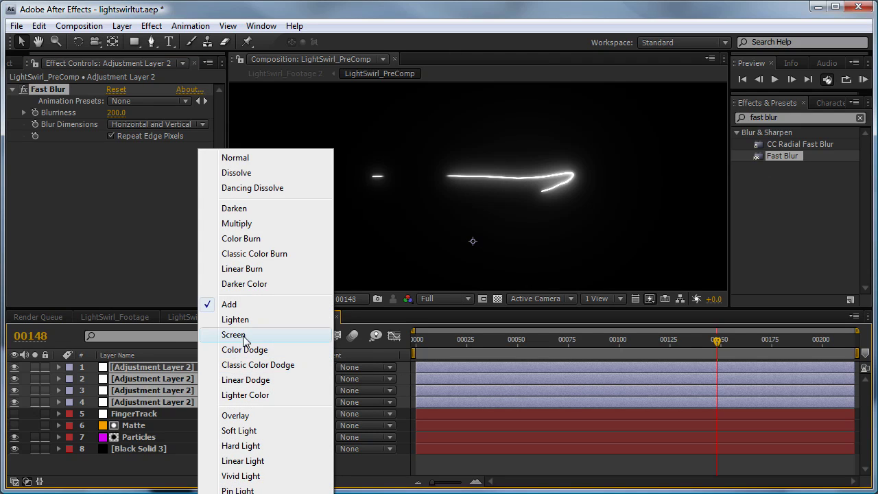
{"action": "left_click", "coordinate": [234, 335]}
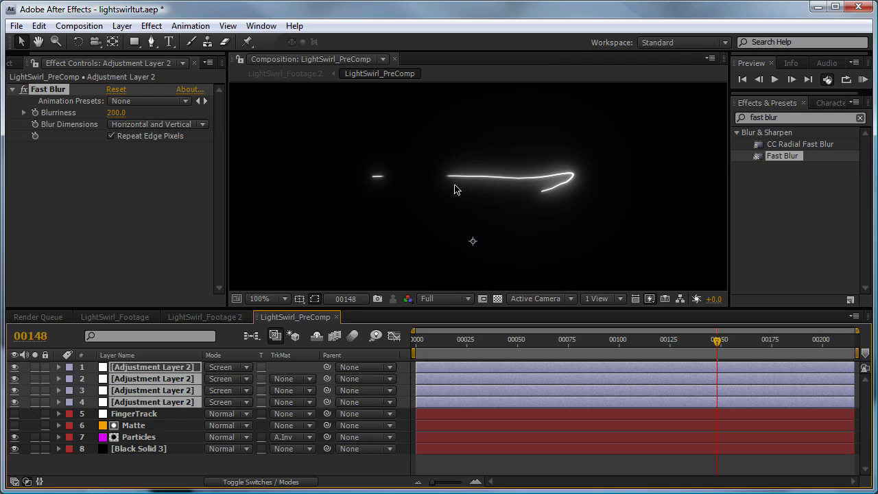
In LightSwirl_Footage 2, set the LightSwirl_PreComp layer's blending mode to Add
{"action": "left_click", "coordinate": [227, 317]}
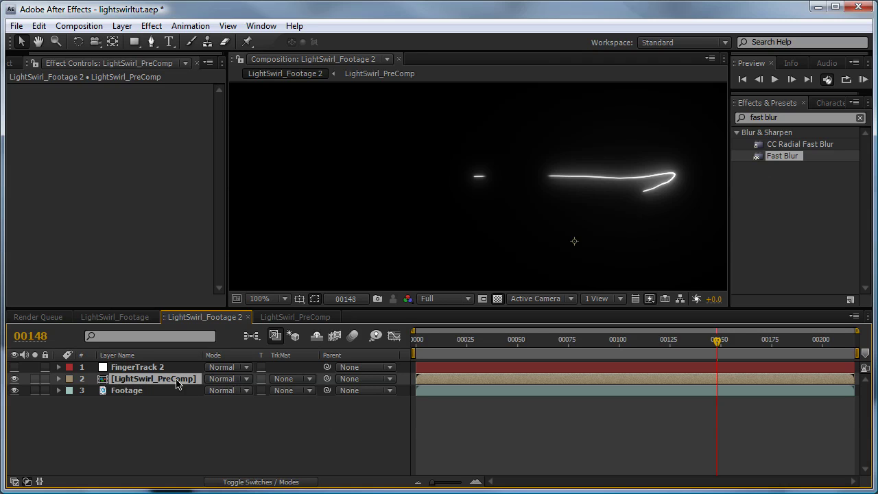
{"action": "left_click", "coordinate": [250, 381]}
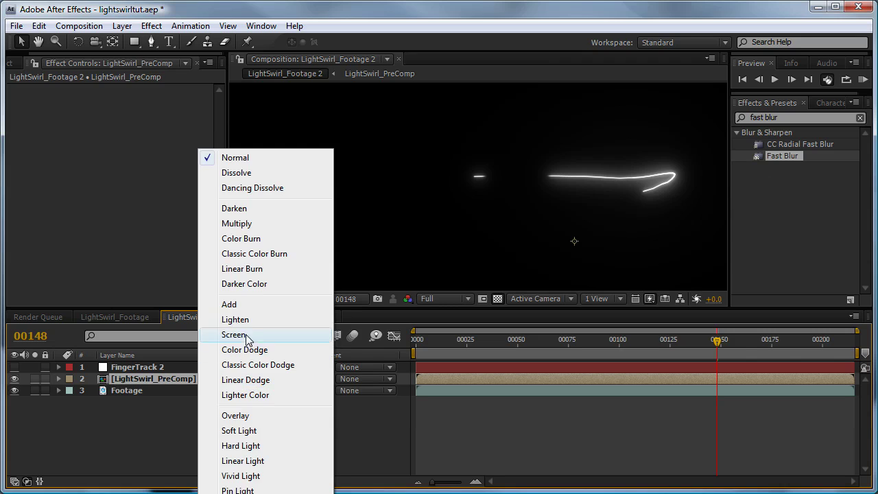
{"action": "left_click", "coordinate": [245, 334]}
{"action": "left_click", "coordinate": [248, 383]}
{"action": "left_click", "coordinate": [248, 304]}
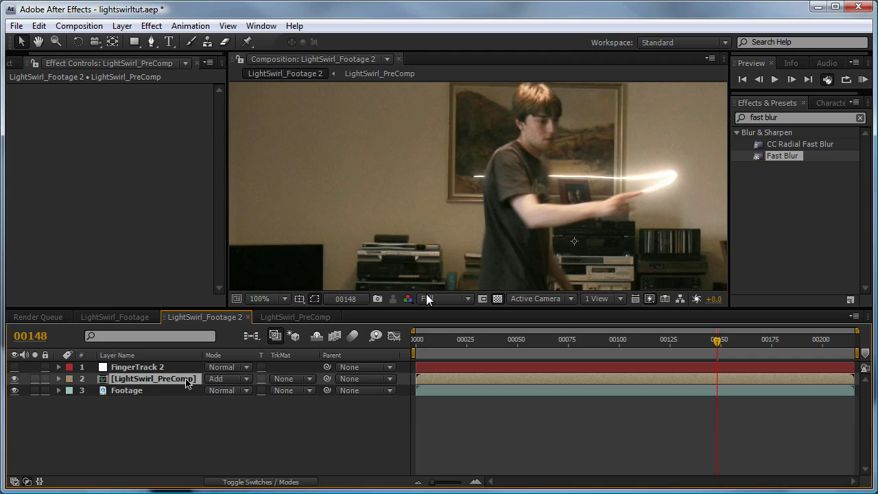
Lower the precomp layer's Opacity to 68% and check a later frame
{"action": "key", "text": "t"}
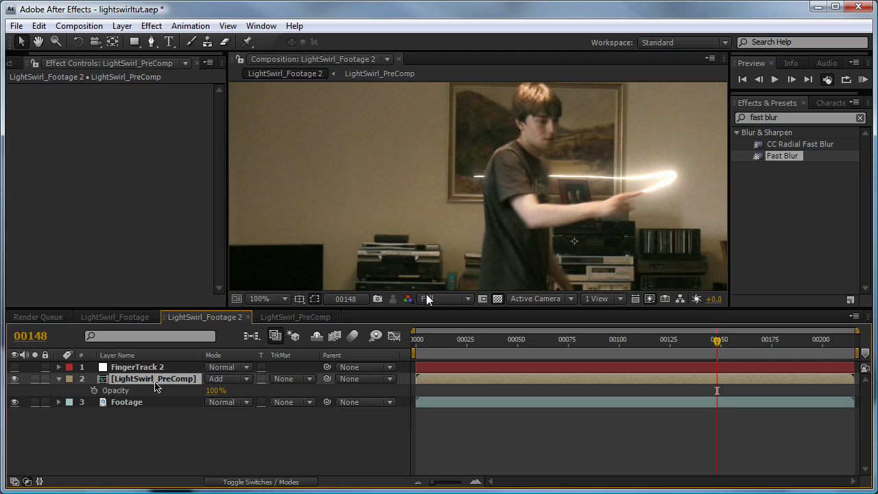
{"action": "left_click_drag", "start_coordinate": [214, 389], "coordinate": [197, 390]}
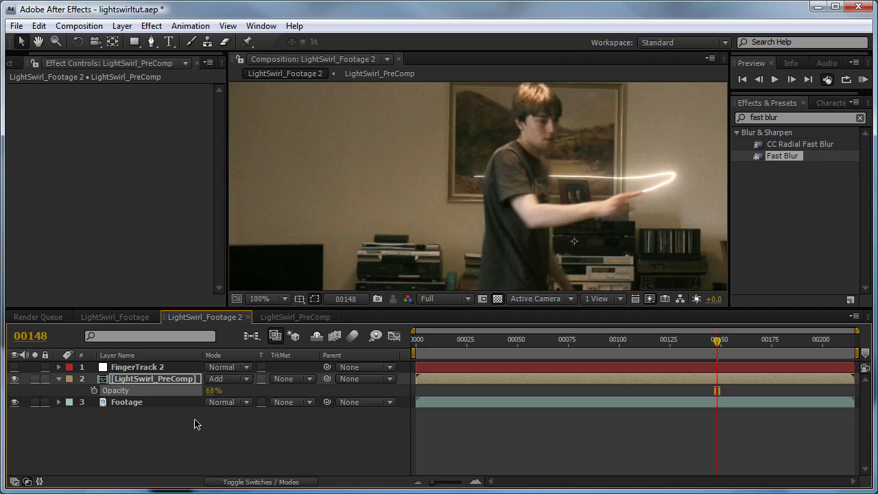
{"action": "scroll", "coordinate": [594, 213], "scroll_direction": "down", "scroll_amount": 1}
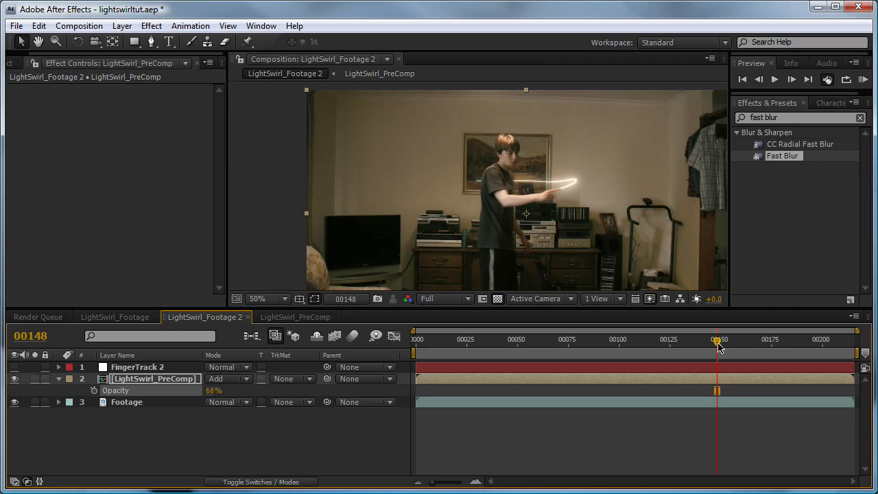
{"action": "left_click_drag", "start_coordinate": [718, 341], "coordinate": [773, 341]}
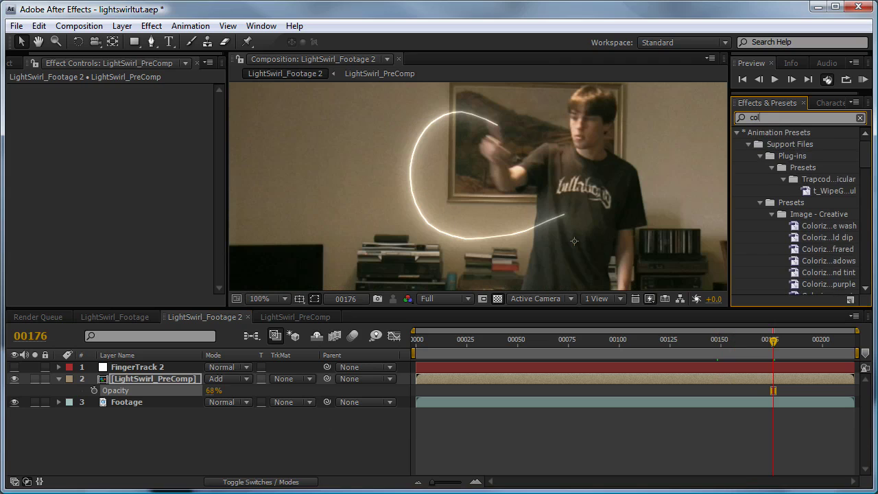
Apply Color Balance to the precomp and set Midtone and Hilight Red Balance to 100
{"action": "type", "text": "lor bal"}
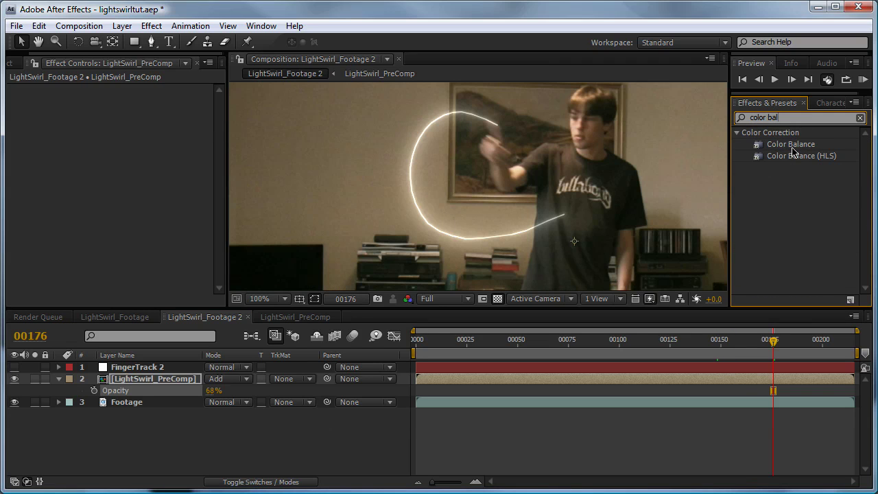
{"action": "left_click_drag", "start_coordinate": [792, 148], "coordinate": [171, 381]}
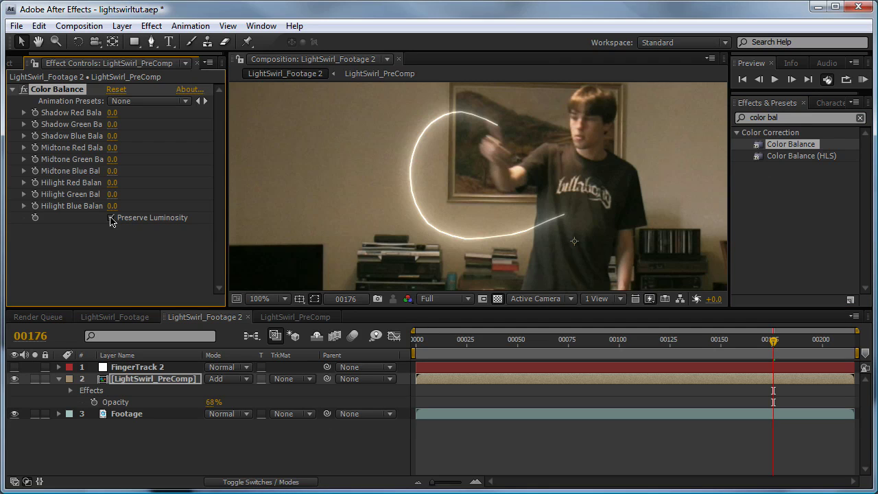
{"action": "left_click_drag", "start_coordinate": [112, 147], "coordinate": [190, 181]}
{"action": "left_click_drag", "start_coordinate": [114, 148], "coordinate": [163, 158]}
{"action": "scroll", "coordinate": [247, 167], "scroll_direction": "down", "scroll_amount": 2}
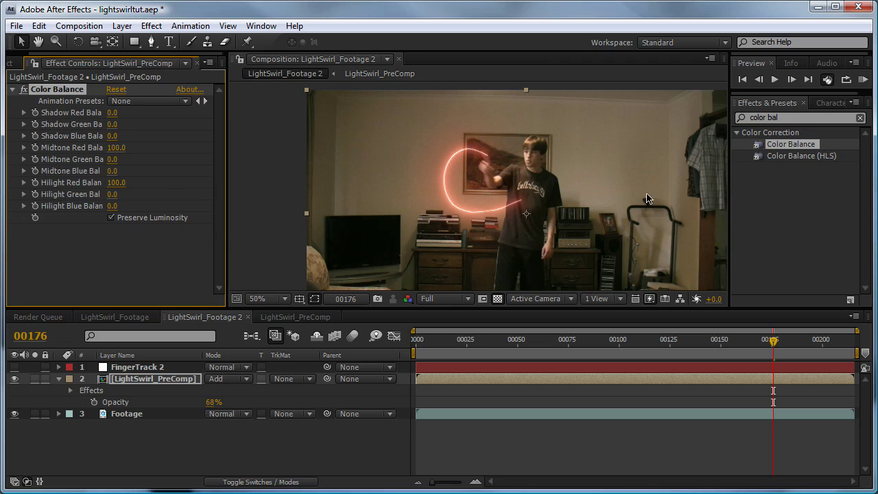
{"action": "scroll", "coordinate": [530, 204], "scroll_direction": "up", "scroll_amount": 2}
{"action": "scroll", "coordinate": [529, 204], "scroll_direction": "down", "scroll_amount": 2}
{"action": "scroll", "coordinate": [532, 270], "scroll_direction": "down", "scroll_amount": 1}
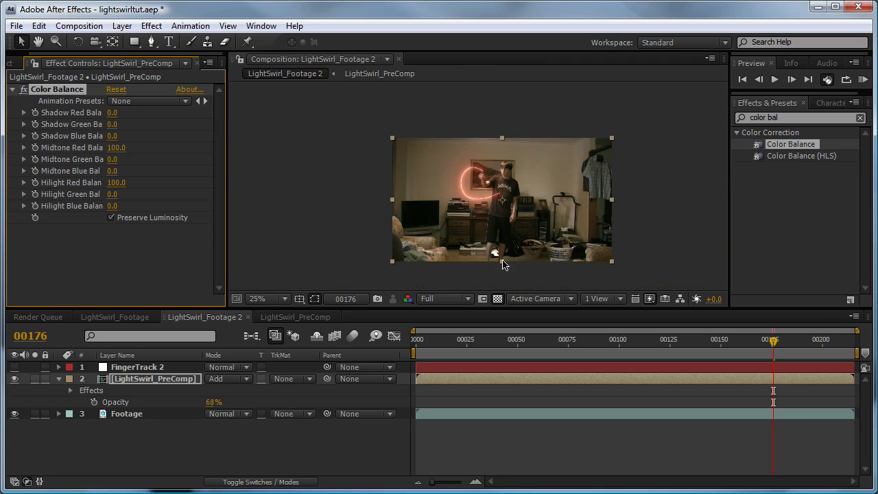
{"action": "scroll", "coordinate": [478, 186], "scroll_direction": "up", "scroll_amount": 1}
Apply a Tint effect to the precomp with Amount to Tint at 40%
{"action": "left_click", "coordinate": [754, 118]}
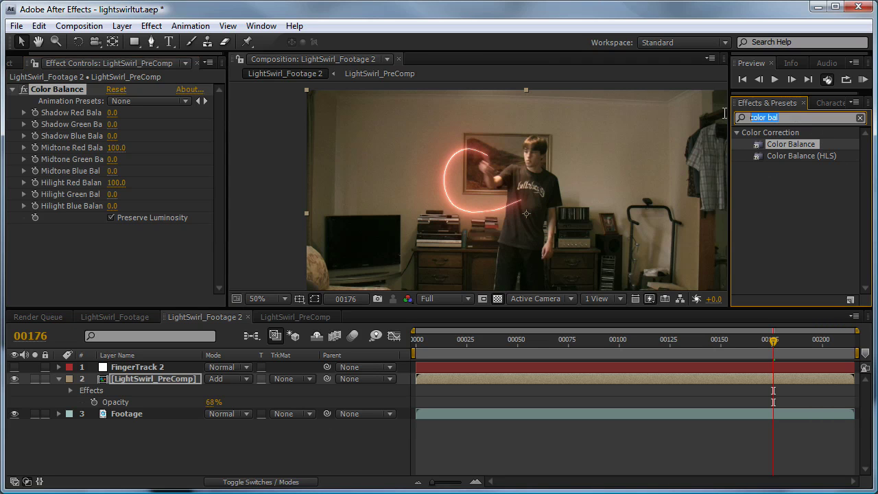
{"action": "type", "text": "tint"}
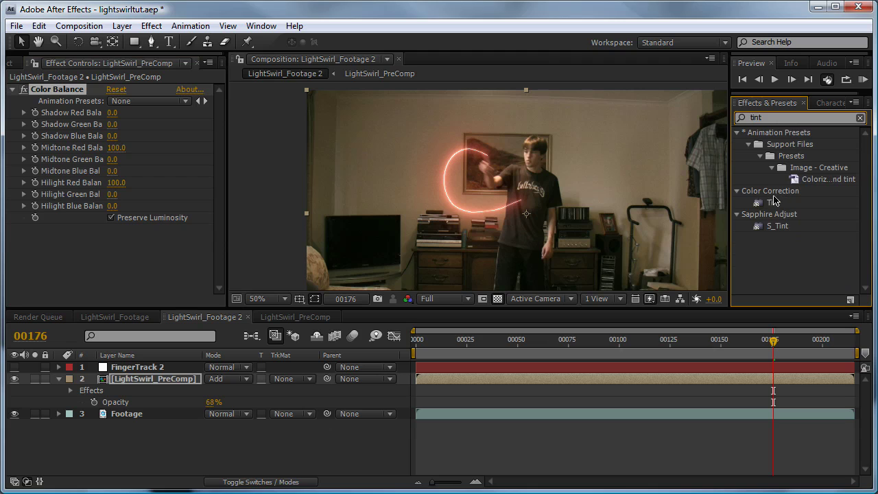
{"action": "left_click_drag", "start_coordinate": [774, 202], "coordinate": [270, 240]}
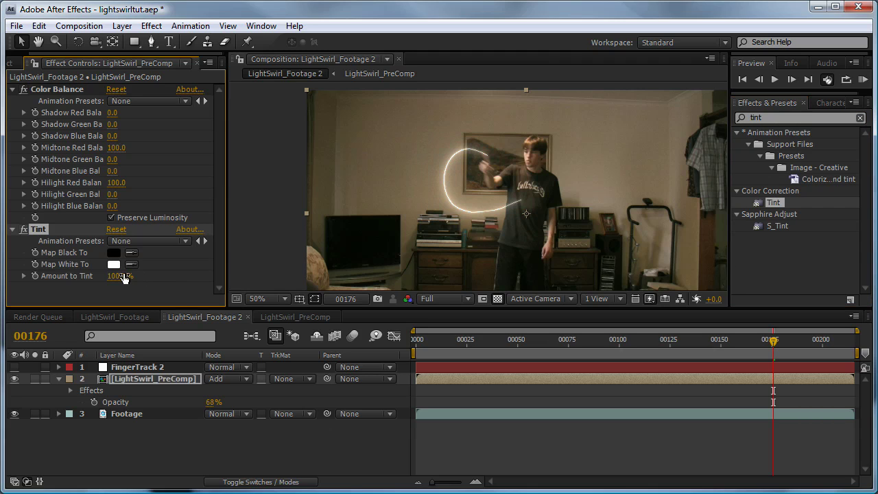
{"action": "left_click_drag", "start_coordinate": [120, 281], "coordinate": [101, 276]}
Scrub through the timeline to review the pink swirl and return the viewer to full size
{"action": "scroll", "coordinate": [486, 255], "scroll_direction": "down", "scroll_amount": 1}
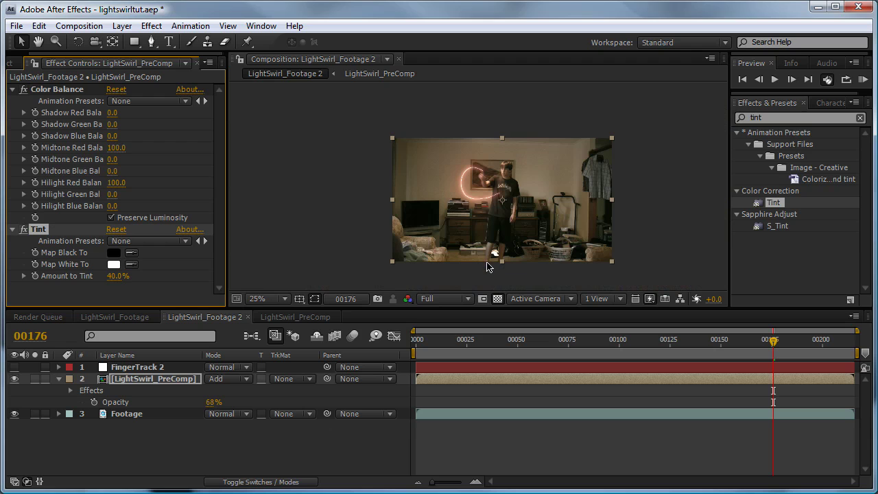
{"action": "scroll", "coordinate": [487, 266], "scroll_direction": "up", "scroll_amount": 1}
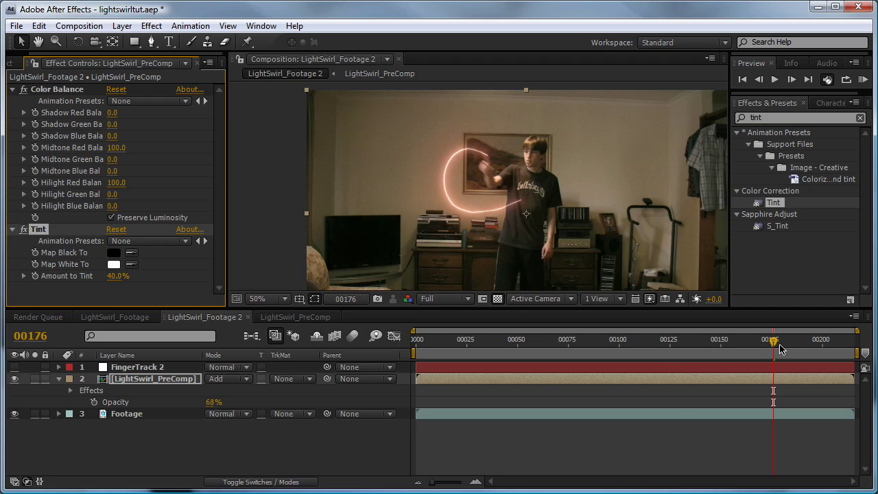
{"action": "left_click_drag", "start_coordinate": [780, 349], "coordinate": [755, 362]}
{"action": "left_click", "coordinate": [556, 451]}
{"action": "key", "text": "slash"}
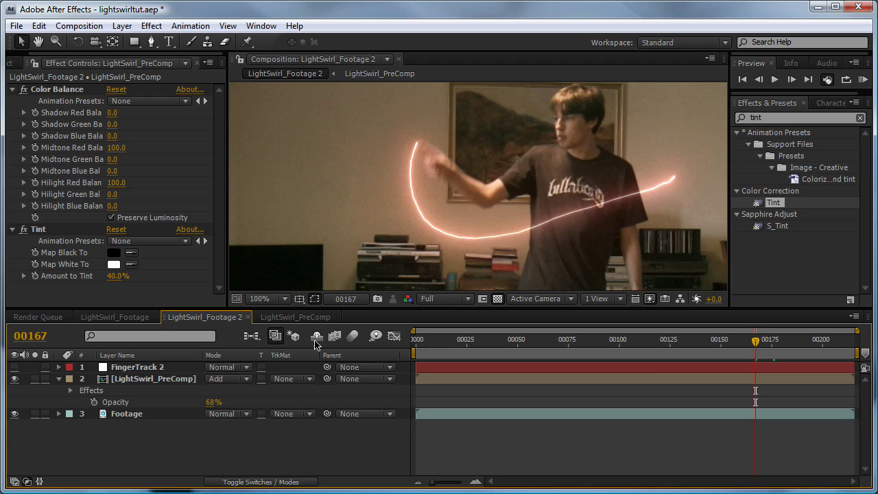
Apply Turbulent Displace to the Particles layer in LightSwirl_PreComp
{"action": "left_click", "coordinate": [308, 319]}
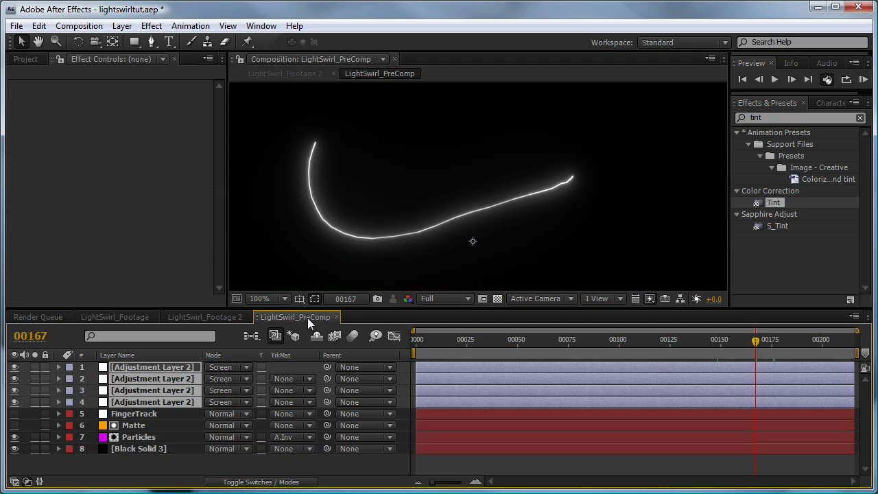
{"action": "left_click", "coordinate": [135, 439]}
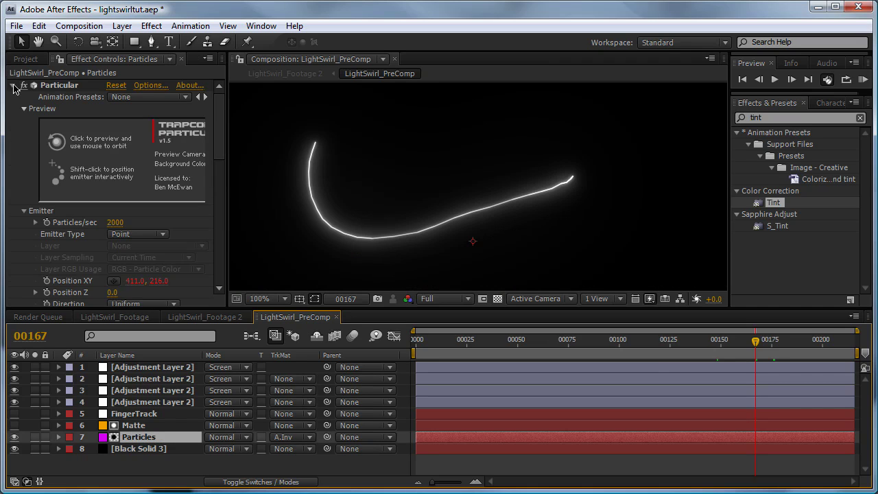
{"action": "left_click", "coordinate": [13, 87]}
{"action": "left_click", "coordinate": [782, 117]}
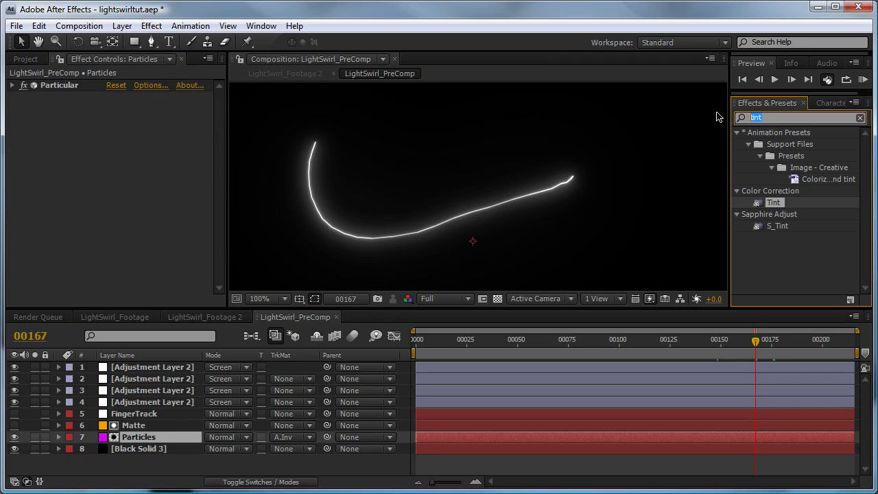
{"action": "type", "text": "turbule"}
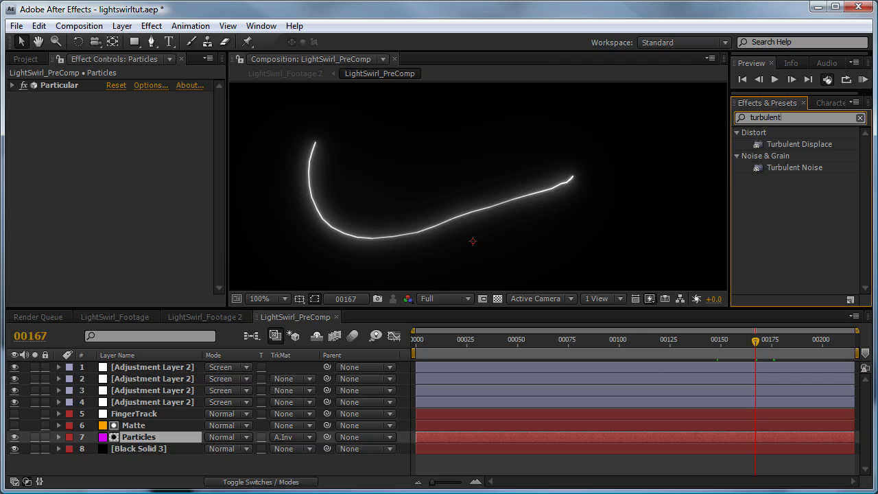
{"action": "left_click_drag", "start_coordinate": [818, 153], "coordinate": [146, 159]}
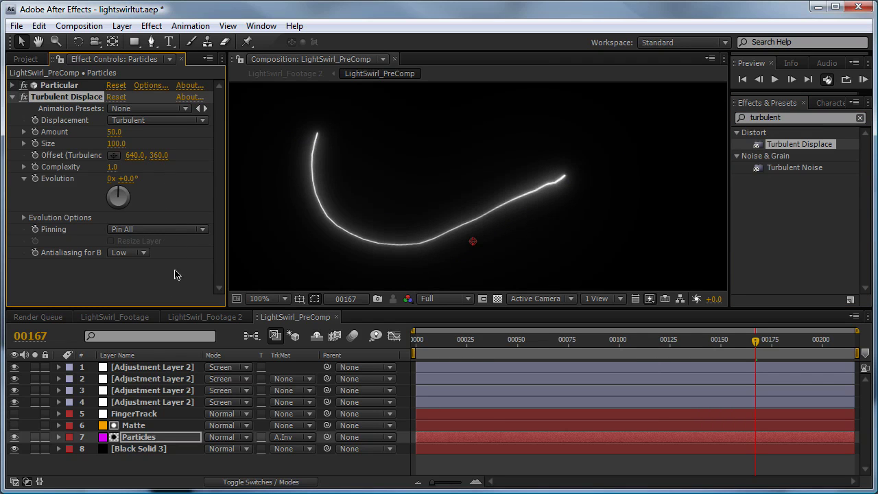
Set Turbulent Displace to Amount 30 and Size 4 while the glow layers are hidden, then show them again
{"action": "left_click_drag", "start_coordinate": [15, 371], "coordinate": [16, 404]}
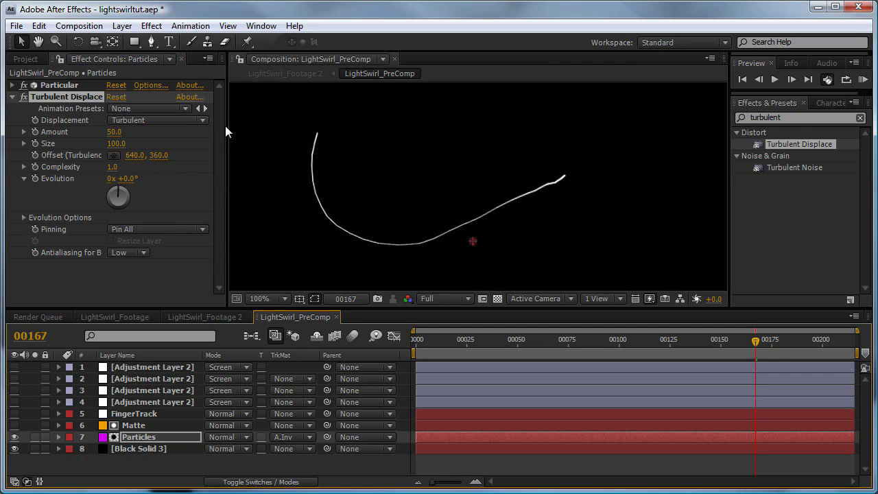
{"action": "left_click_drag", "start_coordinate": [119, 145], "coordinate": [69, 165]}
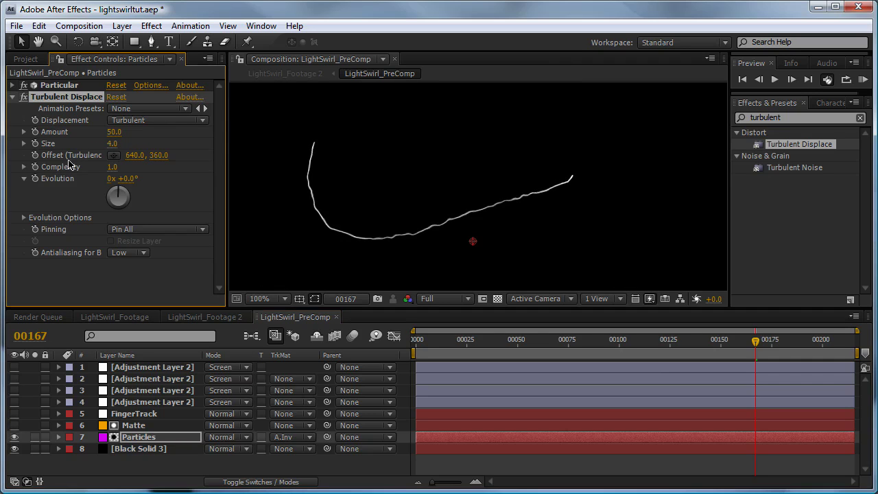
{"action": "left_click", "coordinate": [113, 132]}
{"action": "type", "text": "30"}
{"action": "key", "text": "Return"}
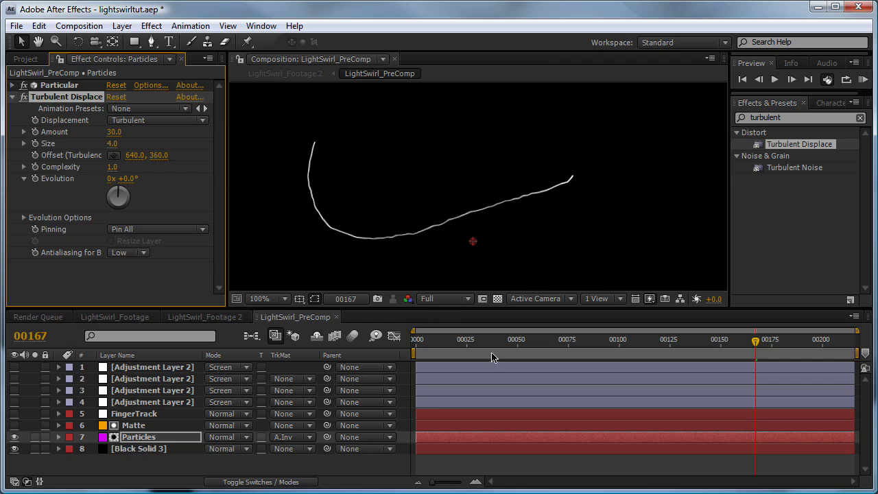
{"action": "left_click_drag", "start_coordinate": [14, 367], "coordinate": [15, 403]}
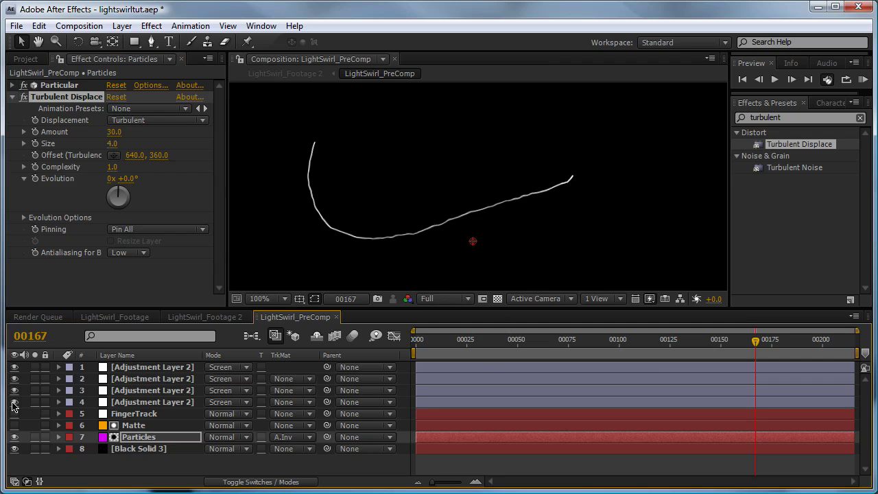
Add Light 1, a pale pink (EFA8A8) point light, to LightSwirl_Footage 2 and dismiss the 2D warning
{"action": "left_click", "coordinate": [195, 318]}
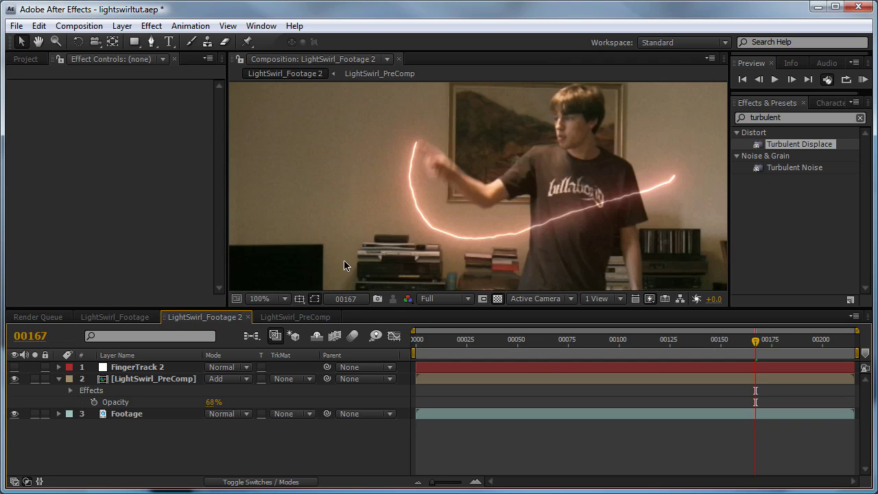
{"action": "scroll", "coordinate": [393, 204], "scroll_direction": "down", "scroll_amount": 2}
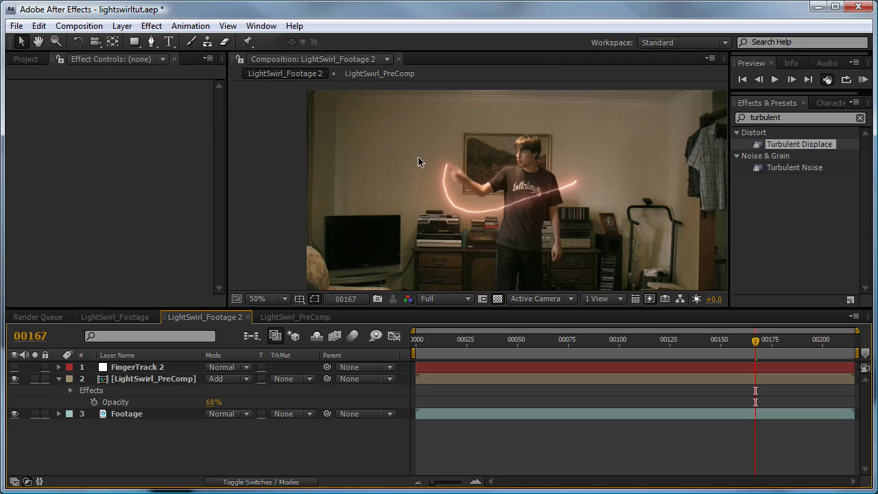
{"action": "left_click", "coordinate": [122, 26]}
{"action": "mouse_move", "coordinate": [136, 42]}
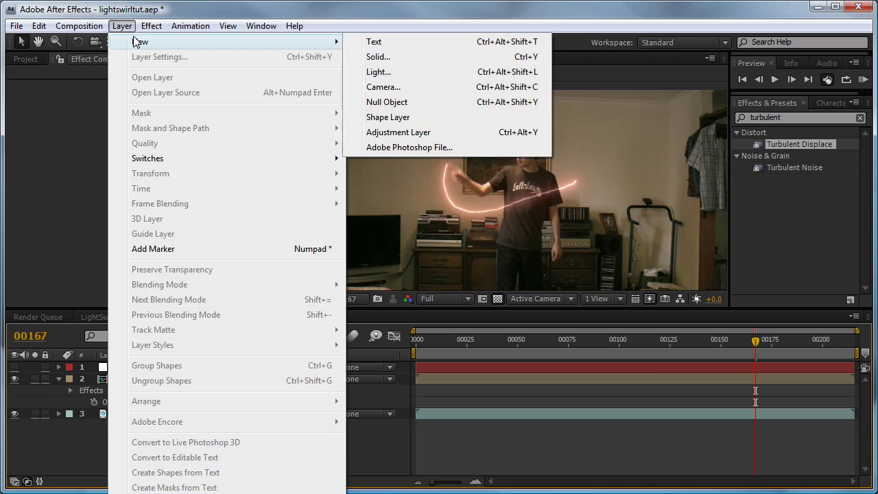
{"action": "left_click", "coordinate": [411, 72]}
{"action": "left_click", "coordinate": [285, 207]}
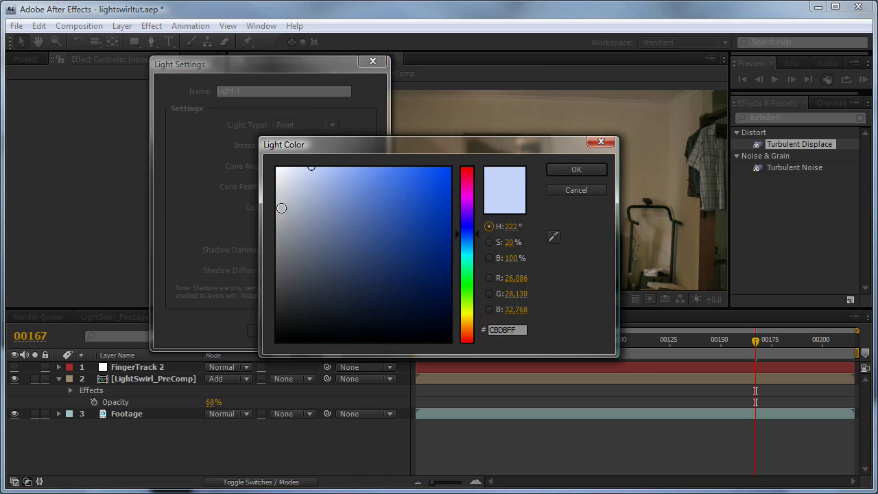
{"action": "left_click_drag", "start_coordinate": [468, 188], "coordinate": [450, 151]}
{"action": "left_click_drag", "start_coordinate": [313, 169], "coordinate": [328, 178]}
{"action": "left_click", "coordinate": [557, 170]}
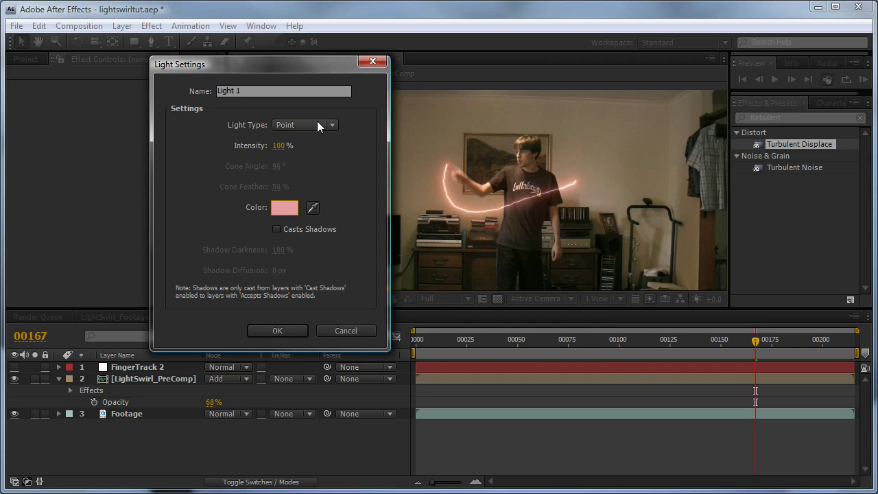
{"action": "left_click", "coordinate": [277, 330]}
{"action": "left_click", "coordinate": [523, 283]}
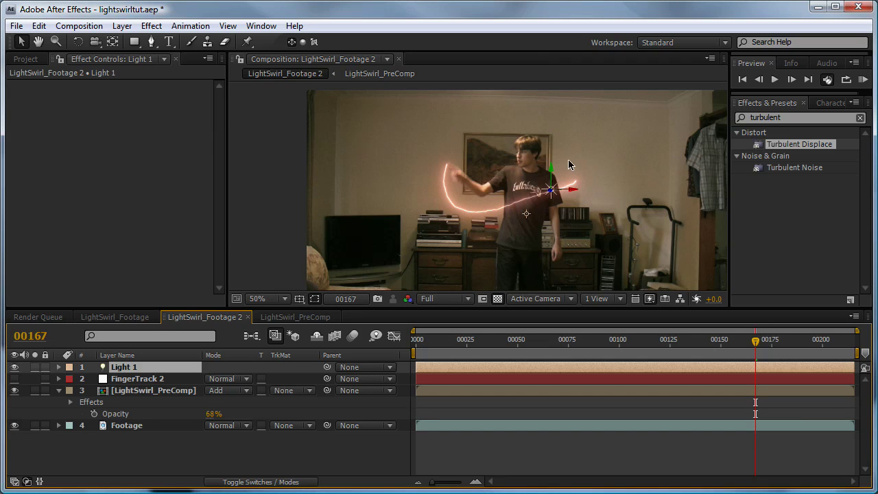
Move Light 1 onto the swirl's glowing tip and parent it to FingerTrack 2
{"action": "key", "text": "period"}
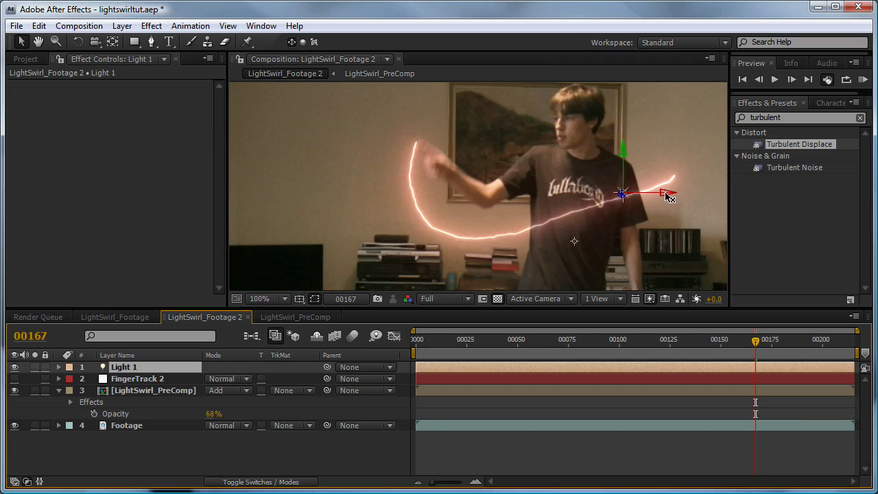
{"action": "left_click_drag", "start_coordinate": [669, 198], "coordinate": [509, 194]}
{"action": "left_click_drag", "start_coordinate": [418, 156], "coordinate": [440, 120]}
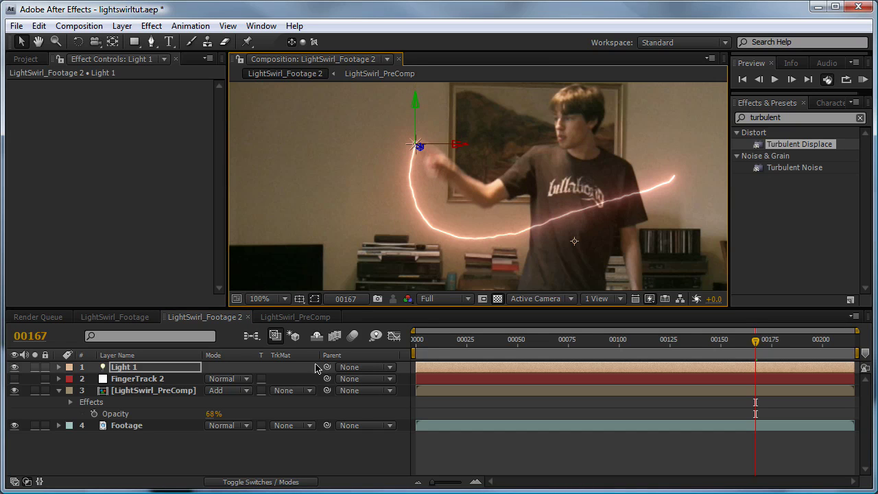
{"action": "left_click_drag", "start_coordinate": [327, 367], "coordinate": [171, 384]}
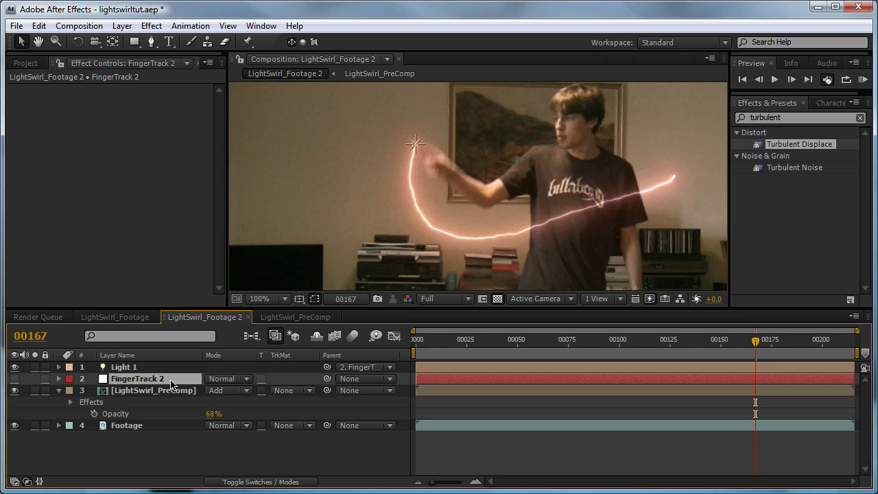
{"action": "scroll", "coordinate": [475, 245], "scroll_direction": "down", "scroll_amount": 2}
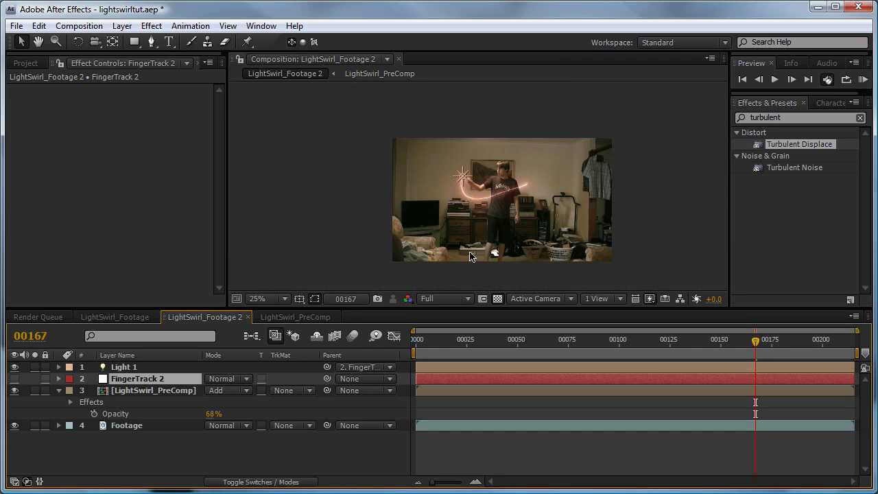
{"action": "left_click", "coordinate": [459, 451]}
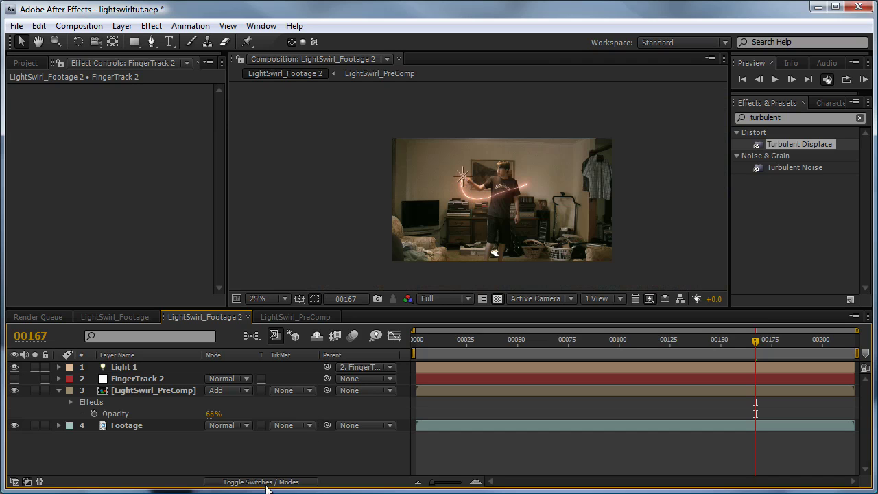
Turn on the 3D Layer switch for the Footage layer, test-moving the light and undoing it
{"action": "left_click", "coordinate": [227, 483]}
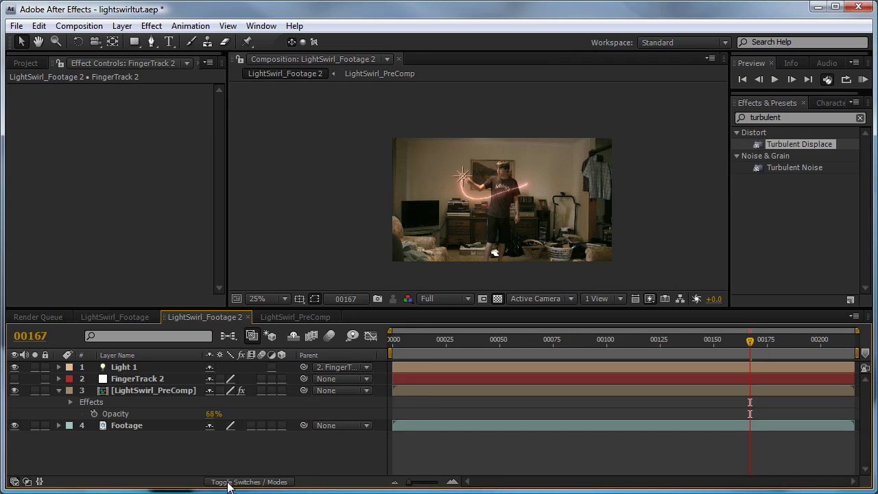
{"action": "left_click", "coordinate": [281, 426]}
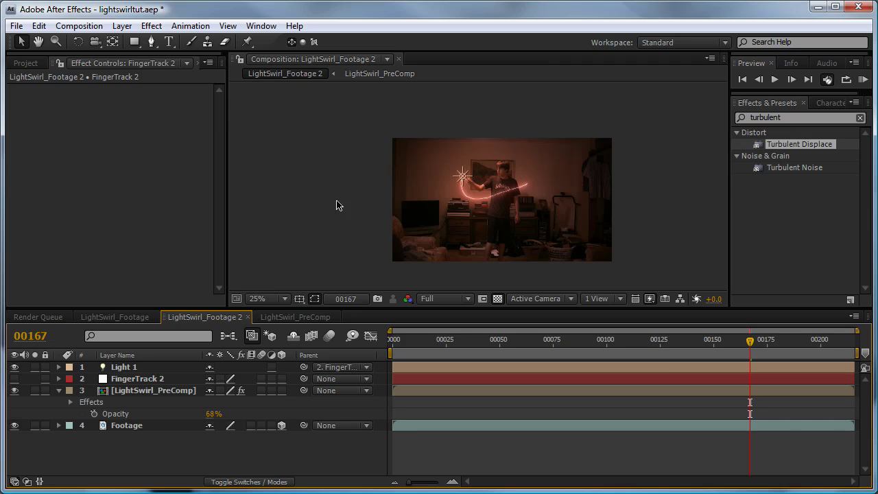
{"action": "scroll", "coordinate": [494, 237], "scroll_direction": "up", "scroll_amount": 2}
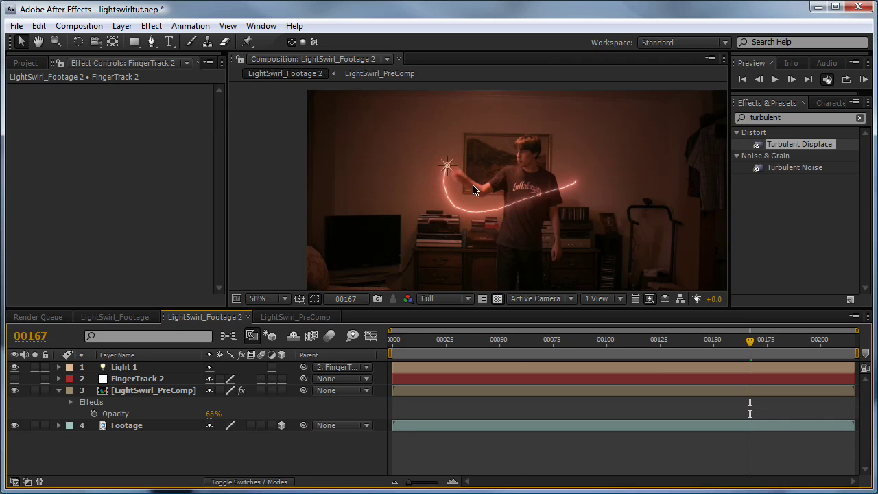
{"action": "left_click", "coordinate": [446, 168]}
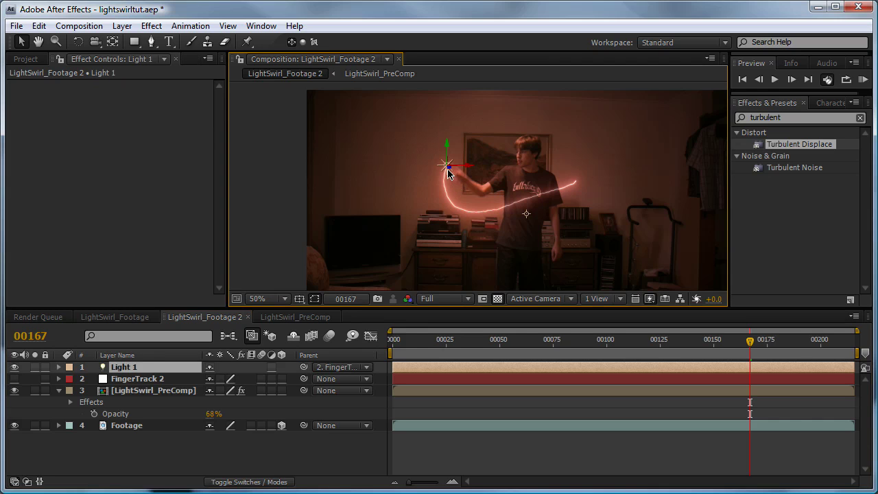
{"action": "left_click_drag", "start_coordinate": [447, 171], "coordinate": [336, 190]}
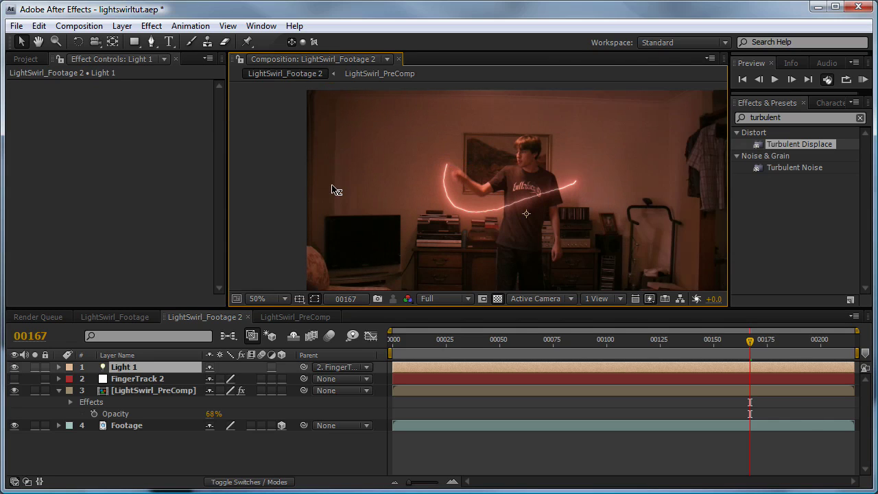
{"action": "key", "text": "ctrl+z"}
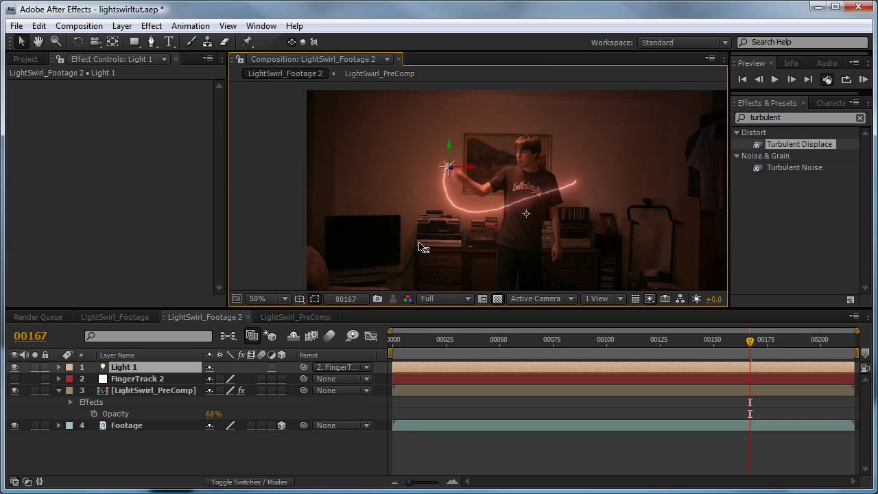
Scrub from frame 00094 onward to check the pink light tracks the fingertip
{"action": "key", "text": "comma"}
{"action": "key", "text": "comma"}
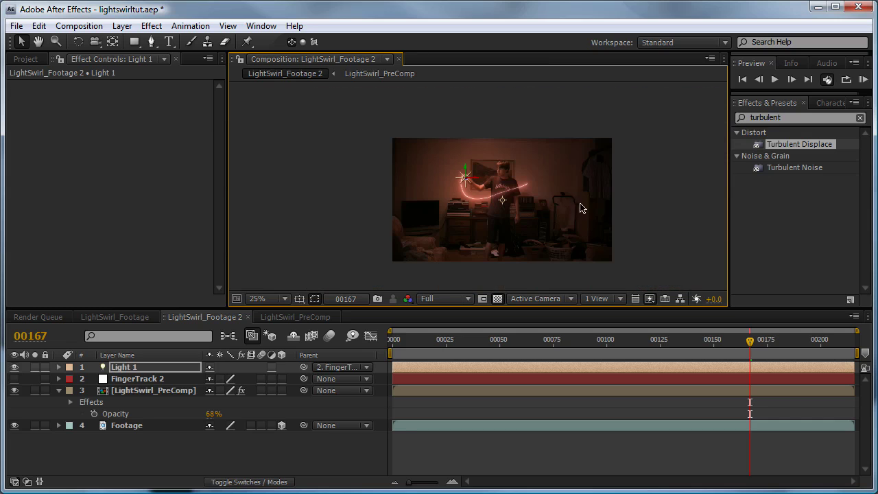
{"action": "key", "text": "period"}
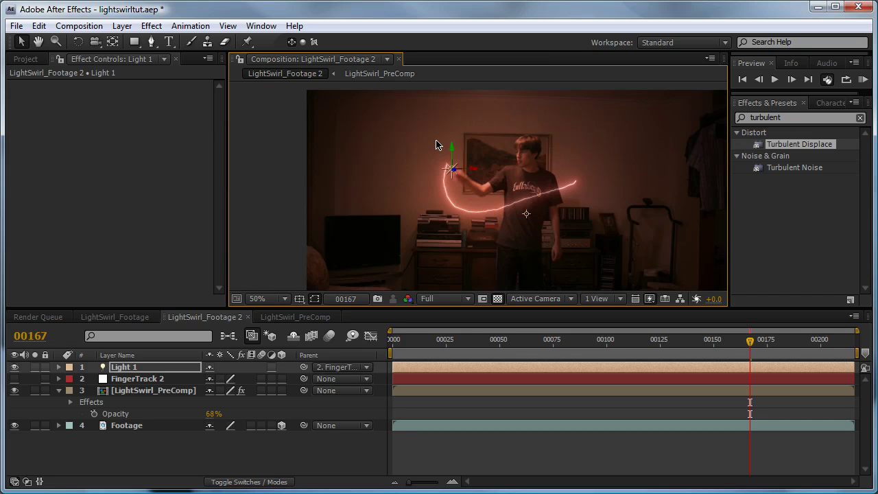
{"action": "key", "text": "period"}
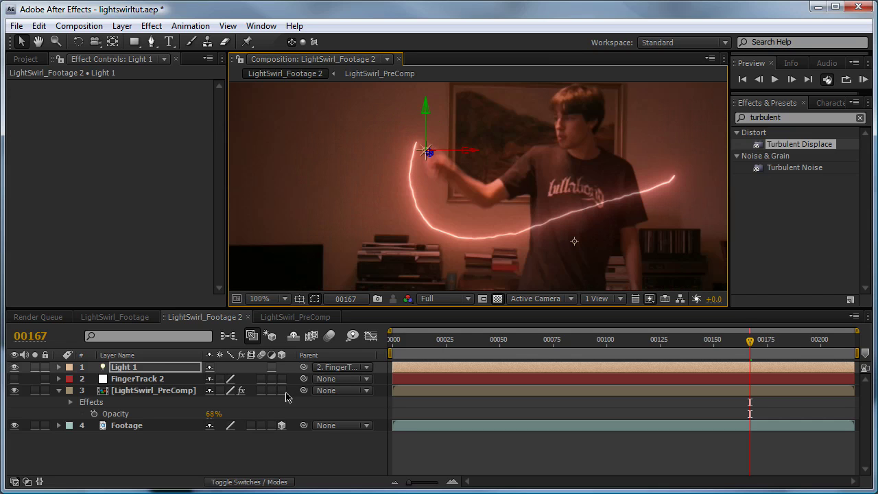
{"action": "left_click", "coordinate": [748, 341]}
{"action": "left_click_drag", "start_coordinate": [703, 342], "coordinate": [594, 341]}
{"action": "key", "text": "comma"}
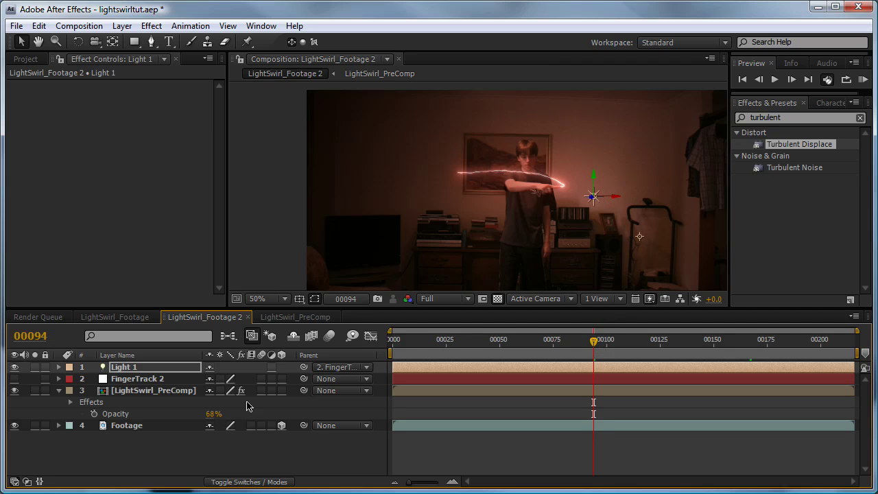
{"action": "key", "text": "Page_Down"}
{"action": "left_click_drag", "start_coordinate": [640, 343], "coordinate": [802, 339]}
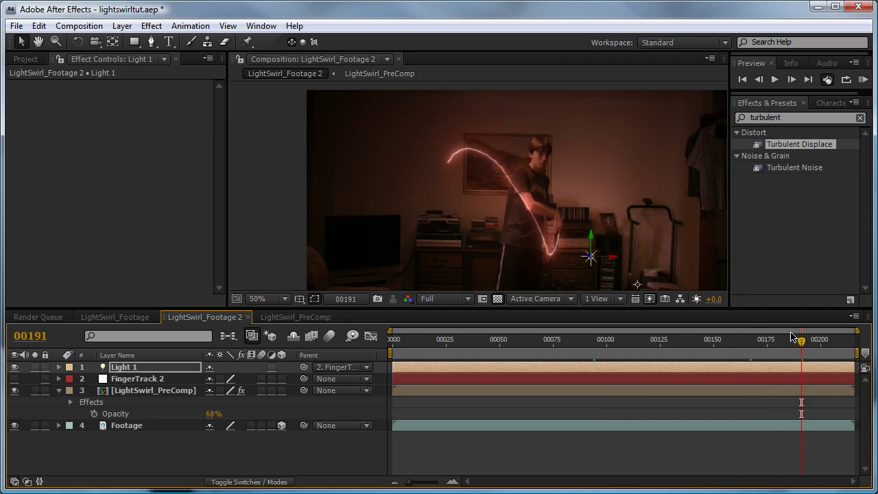
{"action": "left_click", "coordinate": [155, 371]}
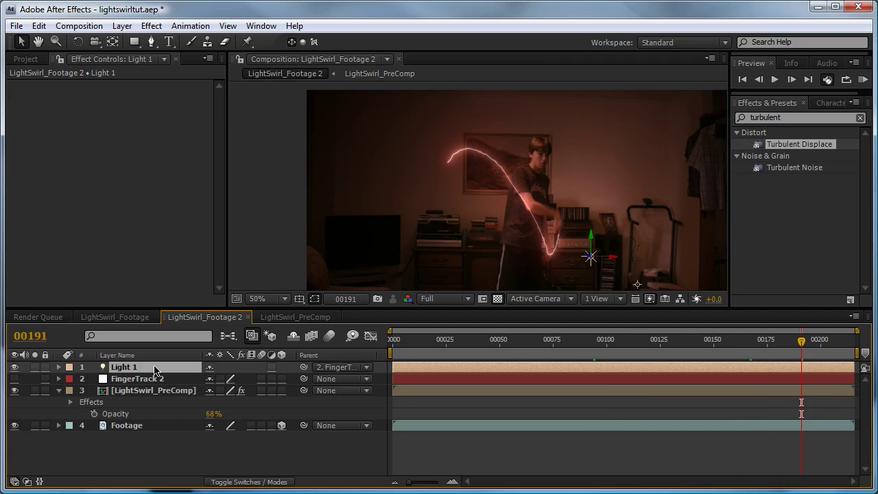
Lighten Light 1's colour to the paler pink F8D7D7
{"action": "double_click", "coordinate": [156, 374]}
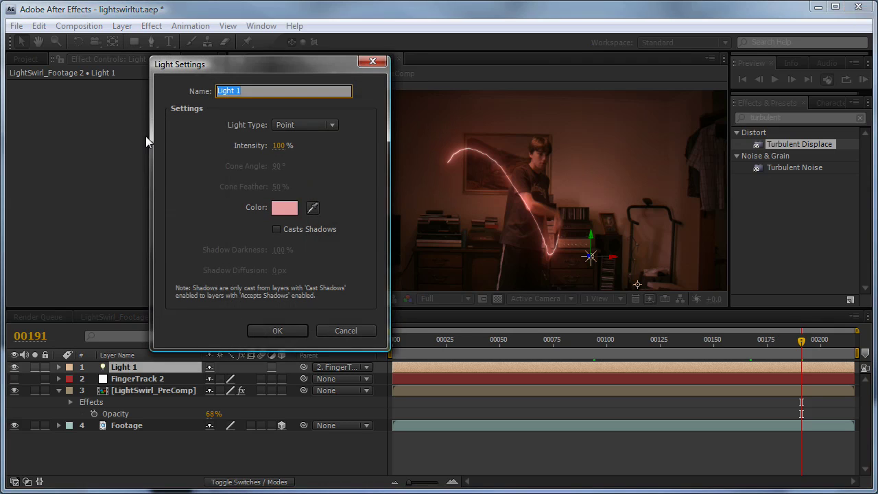
{"action": "left_click", "coordinate": [282, 214]}
{"action": "left_click_drag", "start_coordinate": [321, 178], "coordinate": [300, 171]}
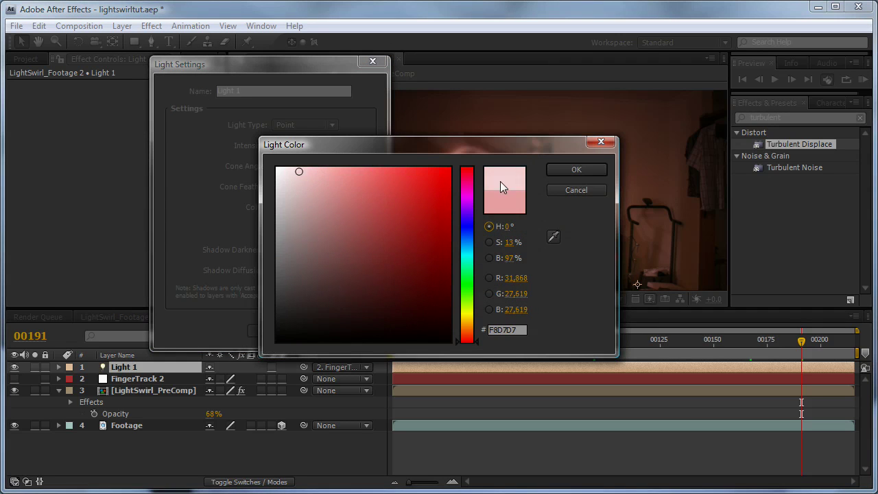
{"action": "left_click", "coordinate": [576, 169]}
{"action": "left_click", "coordinate": [287, 330]}
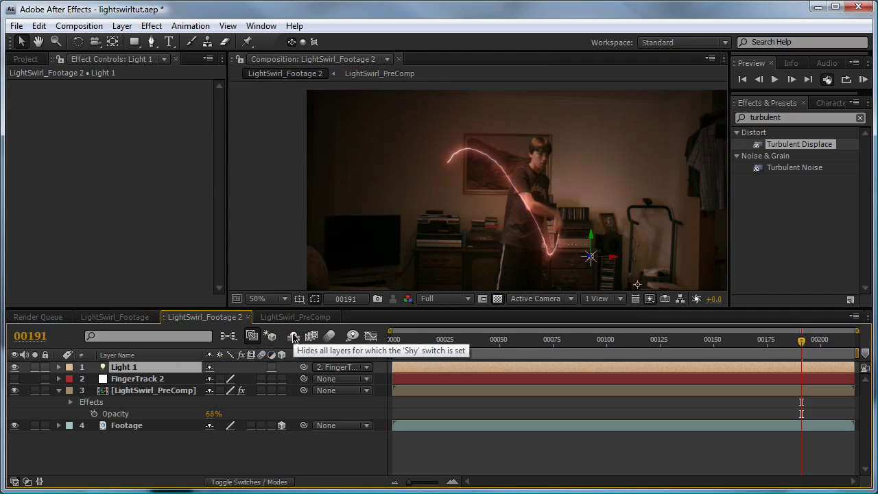
Scrub back to earlier frames and view at 100% to review the pale pink light
{"action": "left_click_drag", "start_coordinate": [801, 337], "coordinate": [525, 396]}
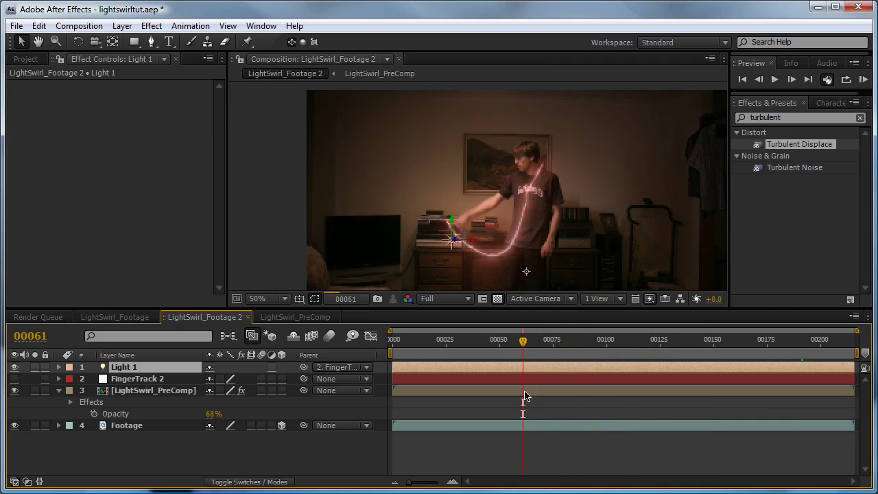
{"action": "left_click", "coordinate": [468, 449]}
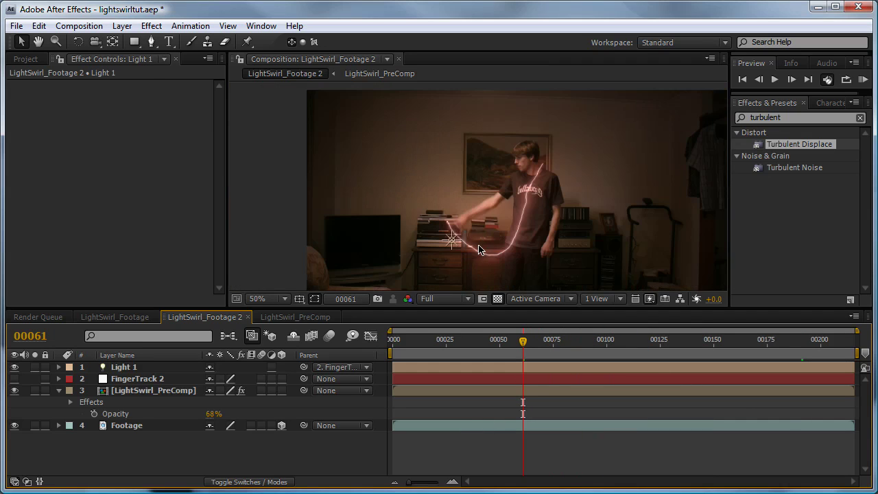
{"action": "left_click_drag", "start_coordinate": [492, 356], "coordinate": [460, 362]}
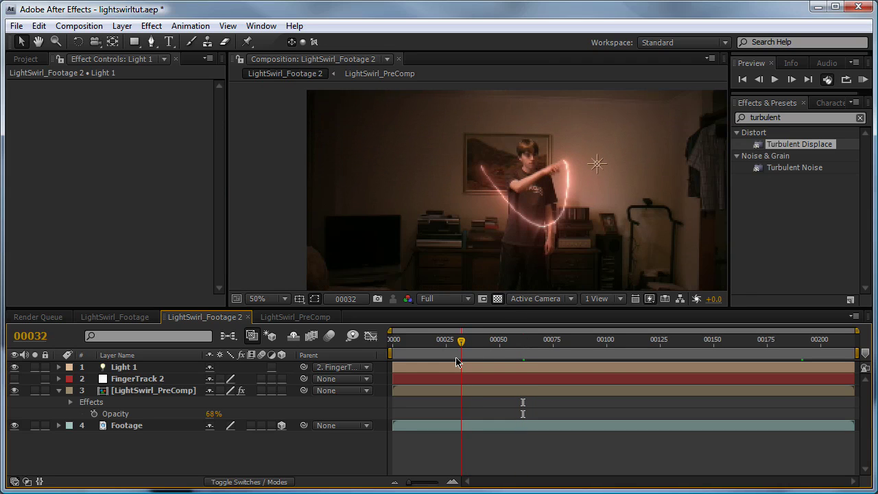
{"action": "key", "text": "period"}
{"action": "key", "text": "period"}
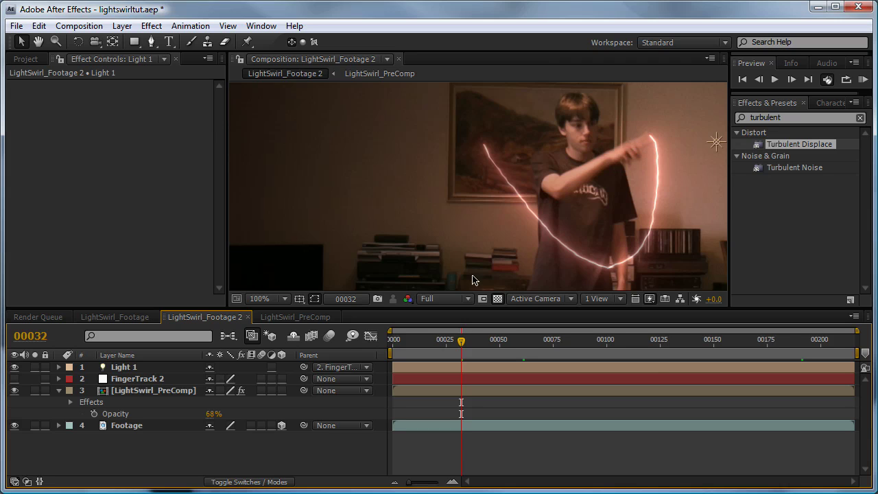
Open LightSwirl_PreComp at 200% view with the four adjustment layers hidden
{"action": "left_click", "coordinate": [302, 317]}
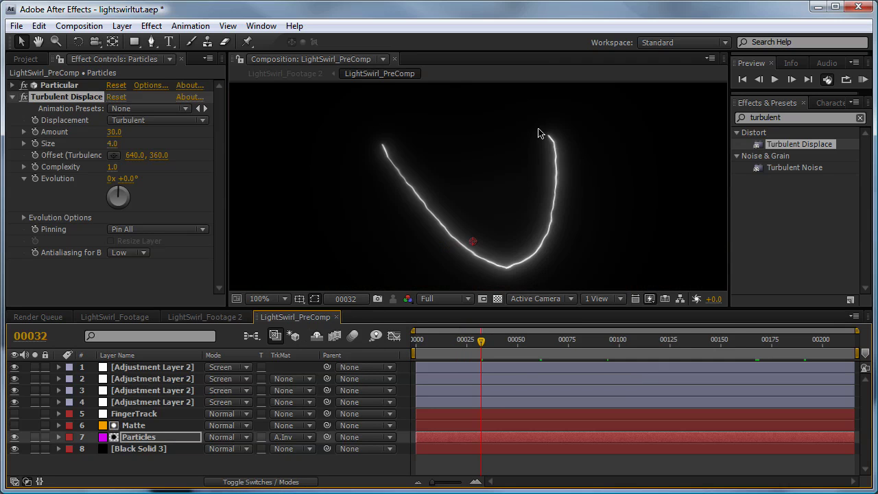
{"action": "key", "text": "period"}
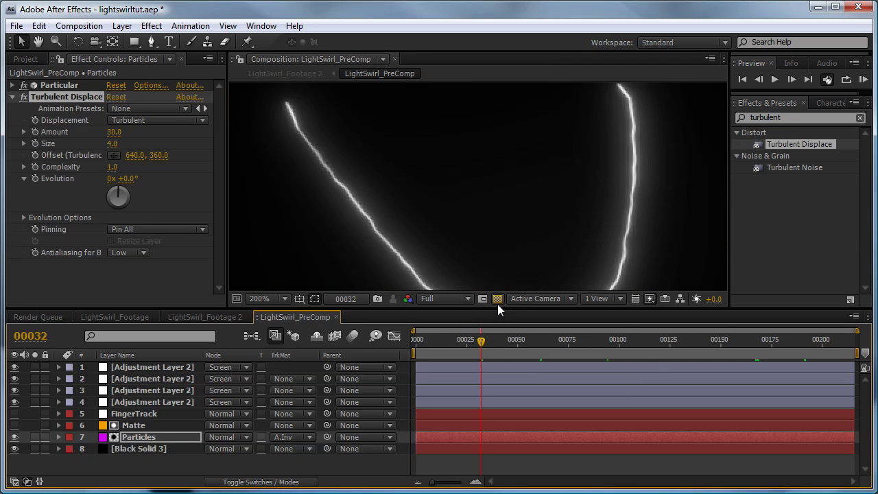
{"action": "left_click_drag", "start_coordinate": [15, 406], "coordinate": [15, 367]}
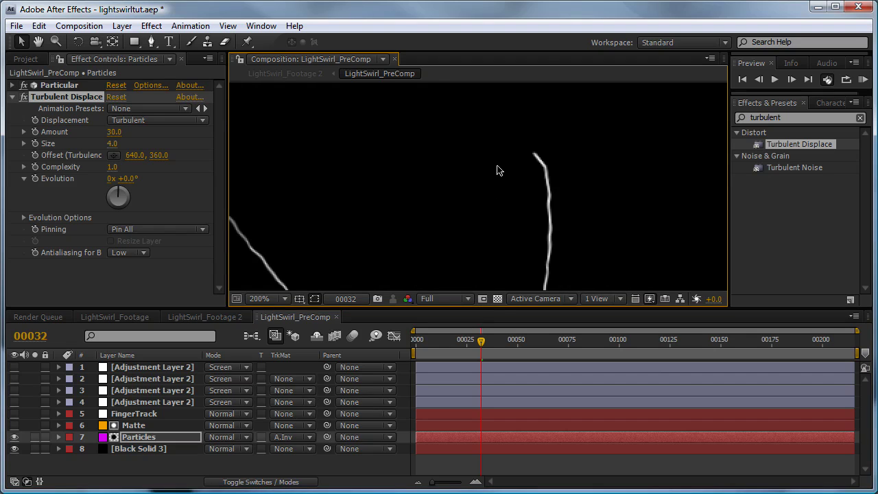
Create a white (FFFFFF) solid, White Solid 2, and hide it
{"action": "left_click", "coordinate": [122, 26]}
{"action": "mouse_move", "coordinate": [130, 43]}
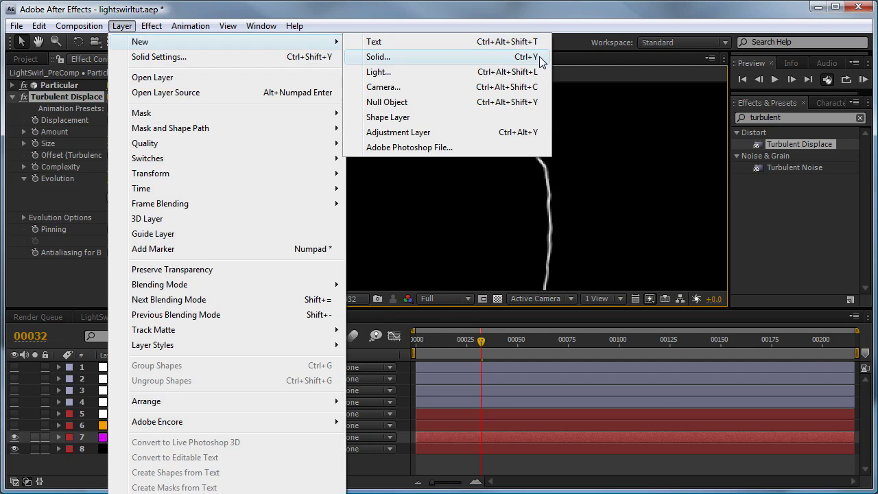
{"action": "left_click", "coordinate": [525, 60]}
{"action": "left_click", "coordinate": [525, 427]}
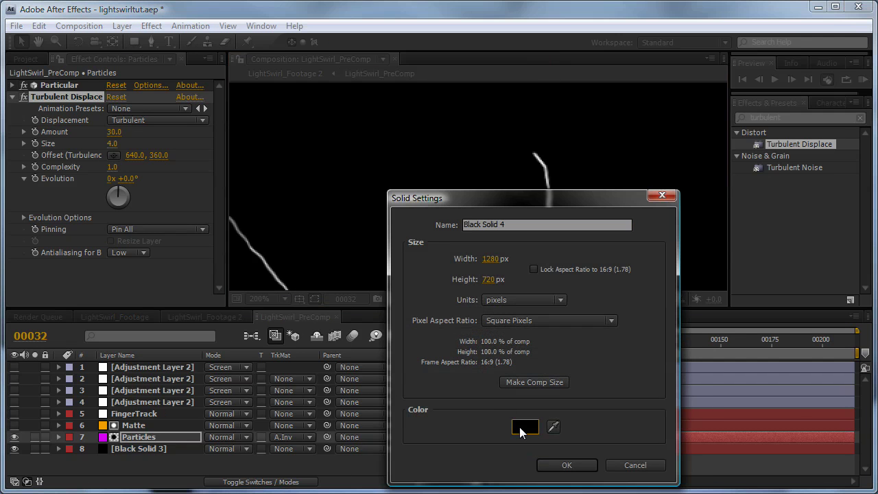
{"action": "type", "text": "FFFFFF"}
{"action": "left_click", "coordinate": [576, 171]}
{"action": "left_click", "coordinate": [566, 465]}
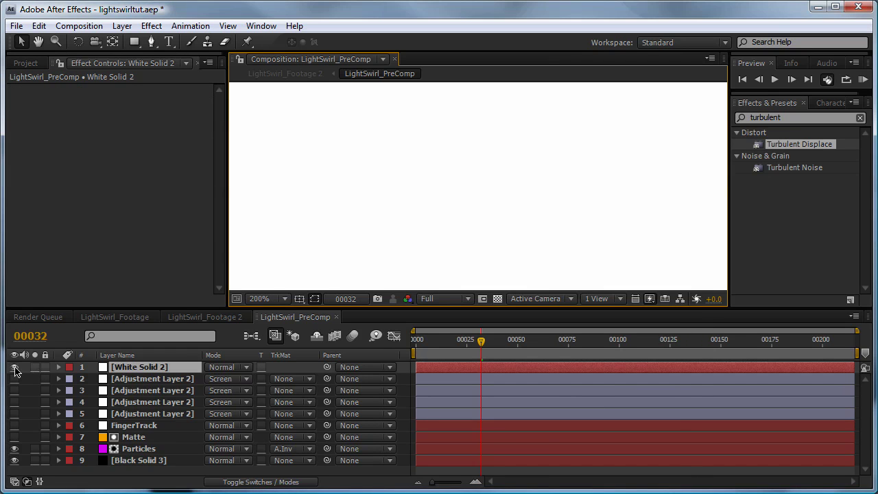
{"action": "left_click", "coordinate": [14, 368]}
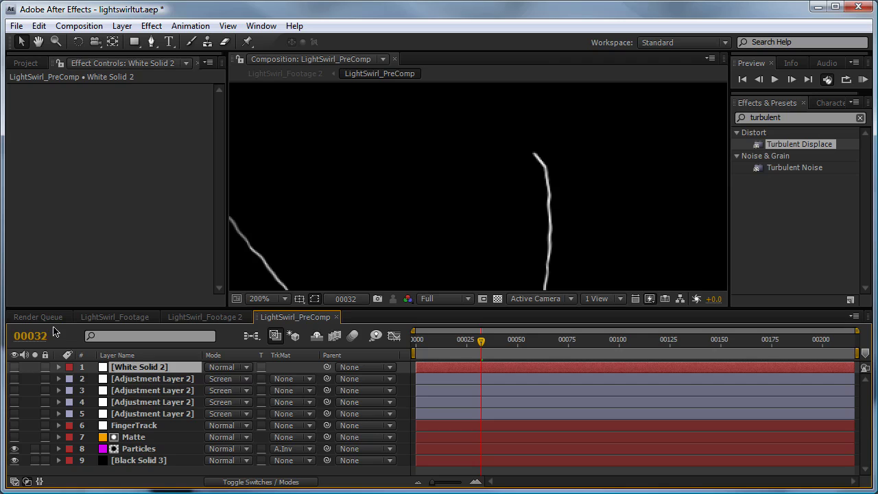
Draw a small circular Ellipse mask around the streak's tip at 400% zoom
{"action": "left_click", "coordinate": [134, 41]}
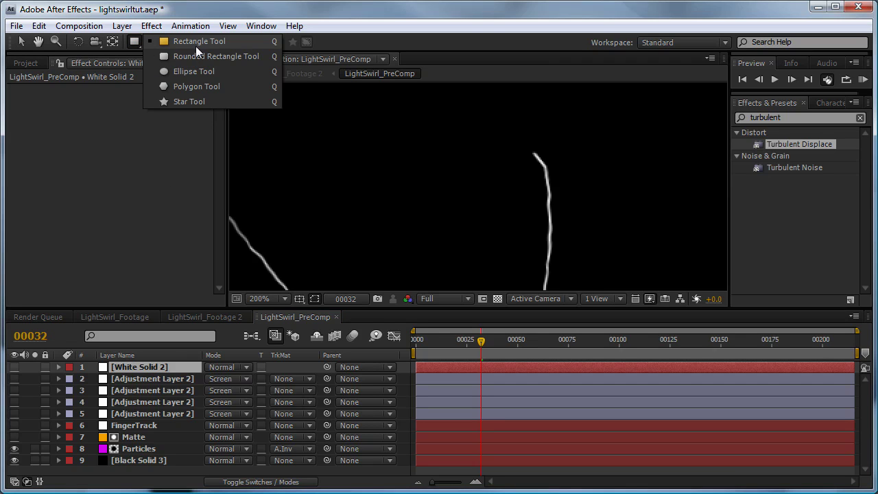
{"action": "left_click", "coordinate": [226, 72]}
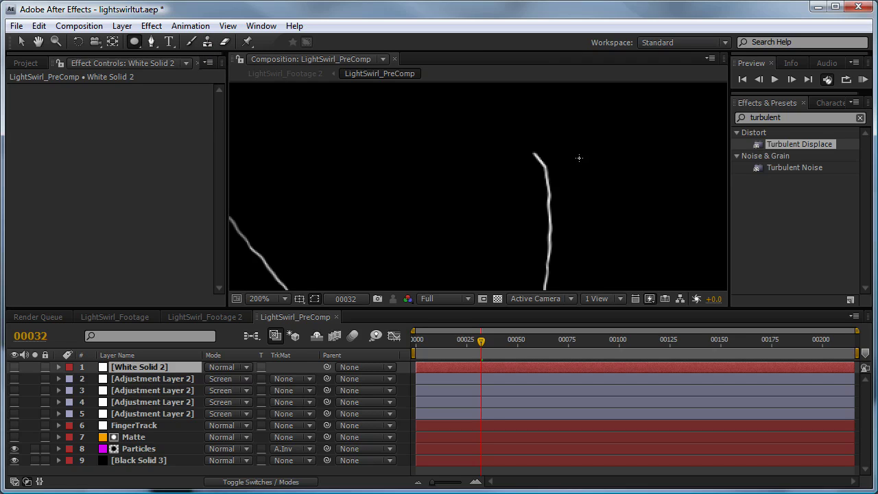
{"action": "key", "text": "period"}
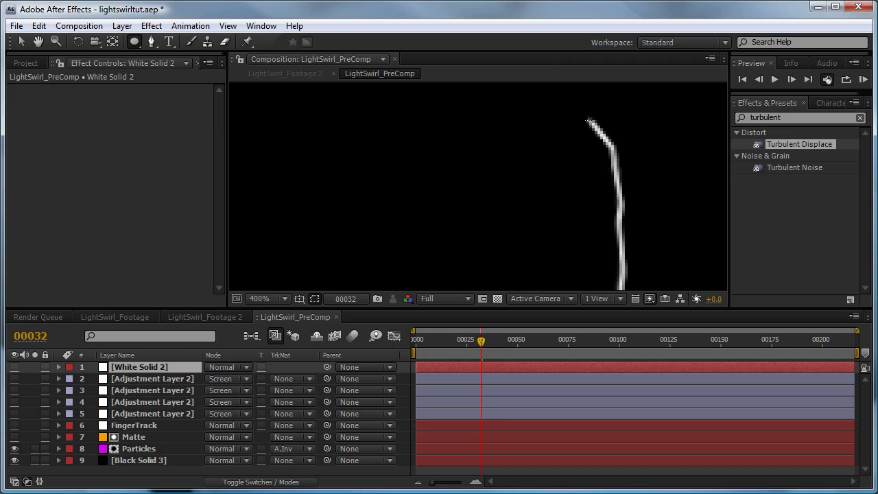
{"action": "left_click_drag", "start_coordinate": [586, 118], "coordinate": [629, 161]}
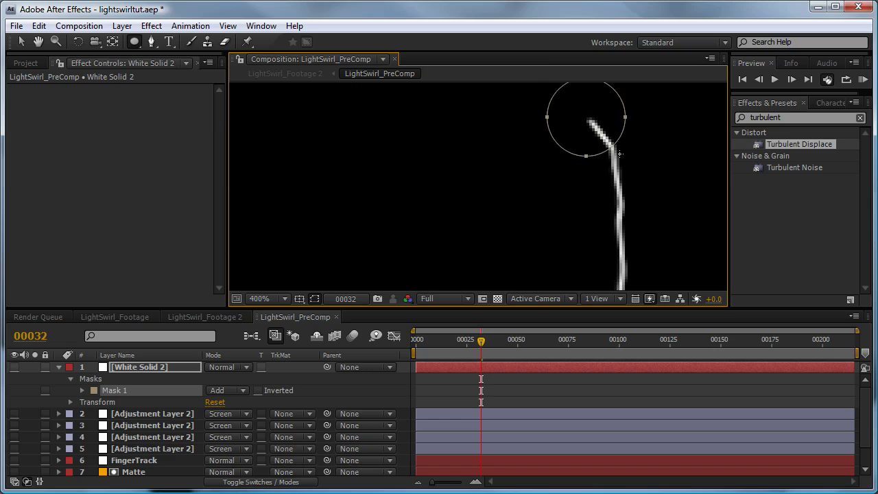
{"action": "left_click_drag", "start_coordinate": [620, 154], "coordinate": [594, 126]}
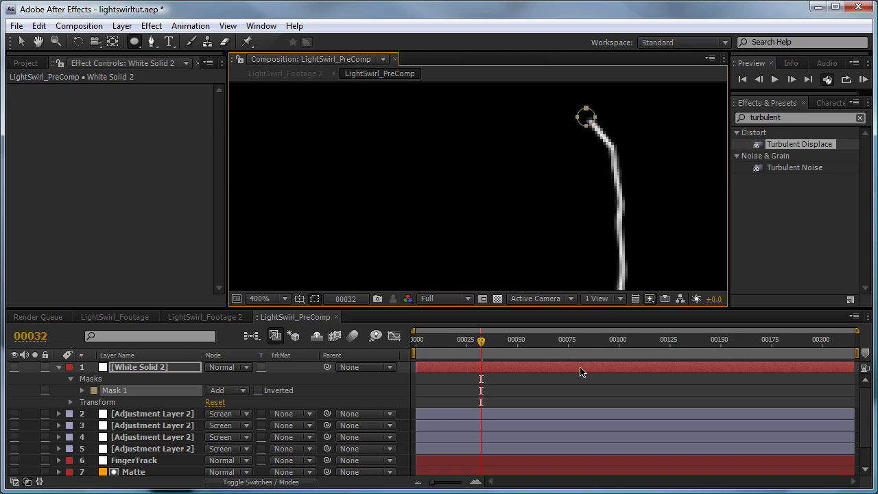
{"action": "left_click", "coordinate": [571, 386]}
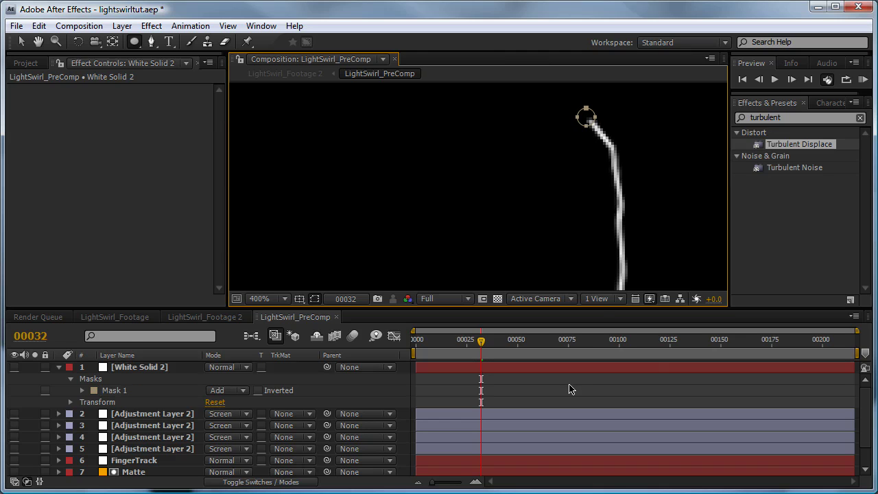
Show White Solid 2 and set its Mask Feather to 10 pixels
{"action": "left_click", "coordinate": [14, 367]}
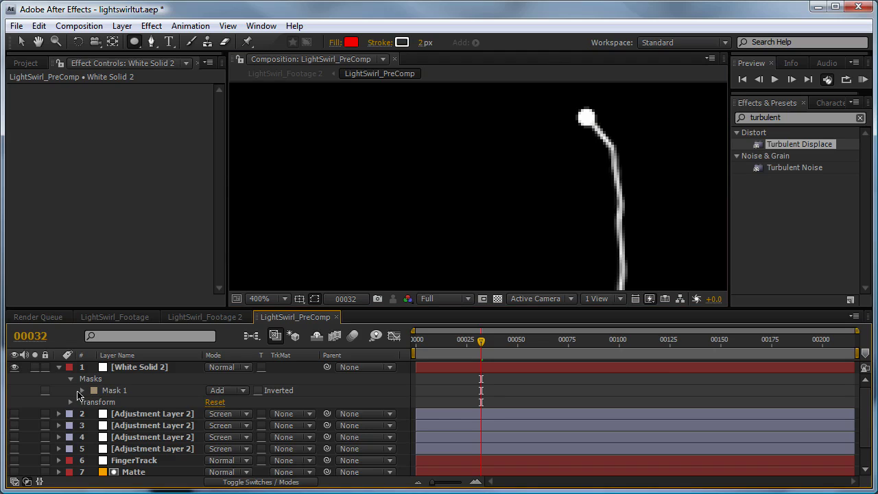
{"action": "left_click", "coordinate": [123, 371]}
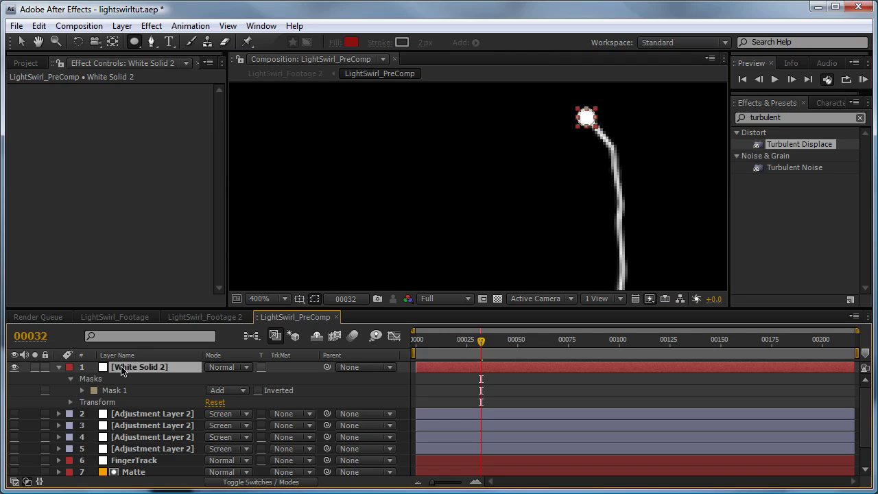
{"action": "key", "text": "f"}
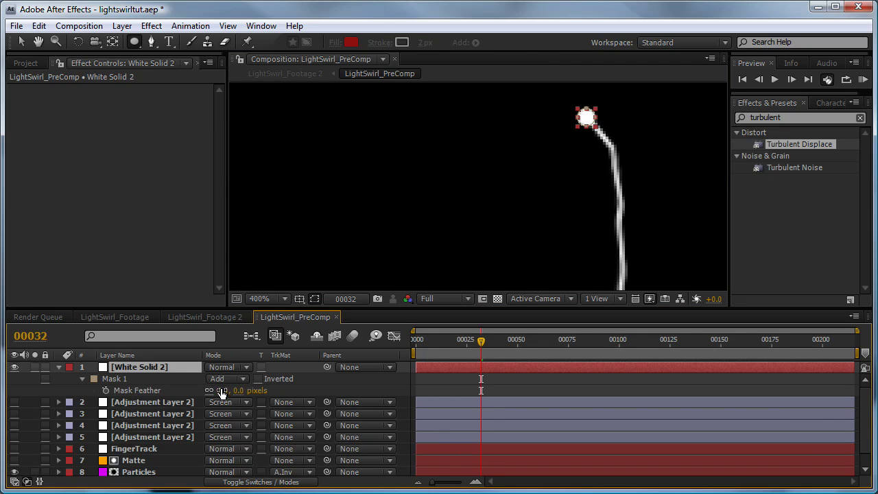
{"action": "left_click_drag", "start_coordinate": [220, 390], "coordinate": [231, 391]}
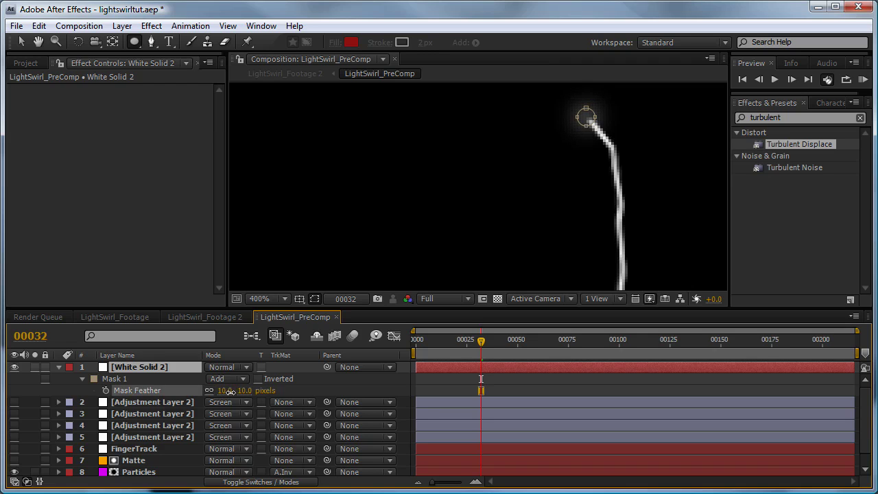
{"action": "left_click", "coordinate": [555, 384]}
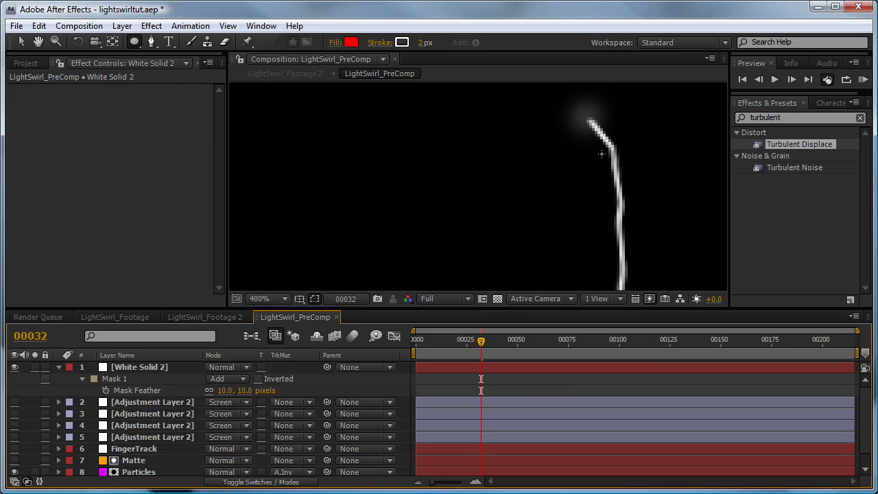
{"action": "scroll", "coordinate": [604, 151], "scroll_direction": "down", "scroll_amount": 1}
{"action": "scroll", "coordinate": [526, 150], "scroll_direction": "up", "scroll_amount": 1}
Set the mask's Mask Expansion to -1 pixel and follow the streak tip in the view
{"action": "left_click", "coordinate": [139, 369]}
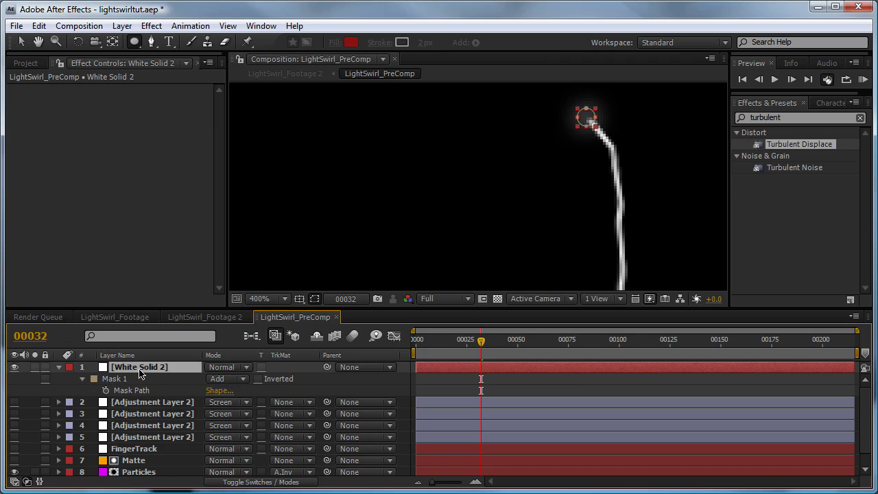
{"action": "key", "text": "f"}
{"action": "key", "text": "m"}
{"action": "key", "text": "m"}
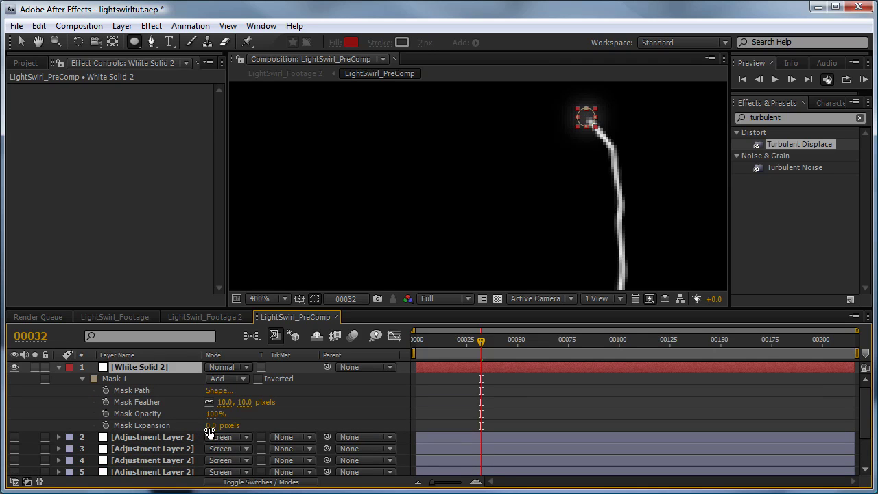
{"action": "left_click_drag", "start_coordinate": [207, 428], "coordinate": [204, 425]}
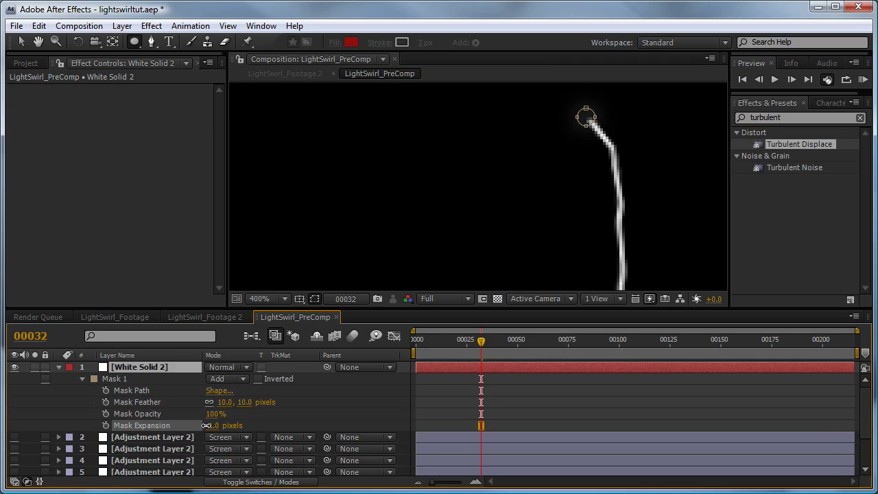
{"action": "left_click", "coordinate": [572, 396]}
{"action": "mouse_move", "coordinate": [587, 126]}
{"action": "left_mouse_down"}
{"action": "mouse_move", "coordinate": [598, 197]}
{"action": "mouse_move", "coordinate": [606, 188]}
{"action": "mouse_move", "coordinate": [514, 249]}
{"action": "mouse_move", "coordinate": [492, 167]}
{"action": "left_mouse_up"}
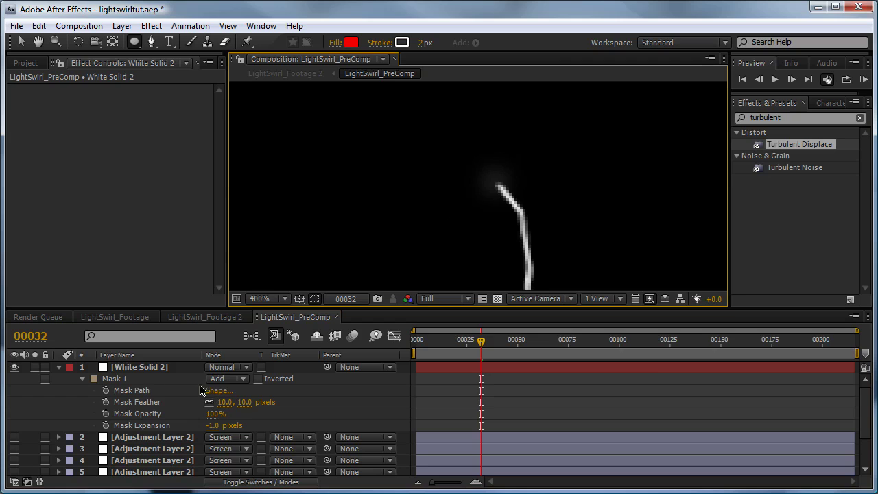
{"action": "left_click", "coordinate": [143, 368]}
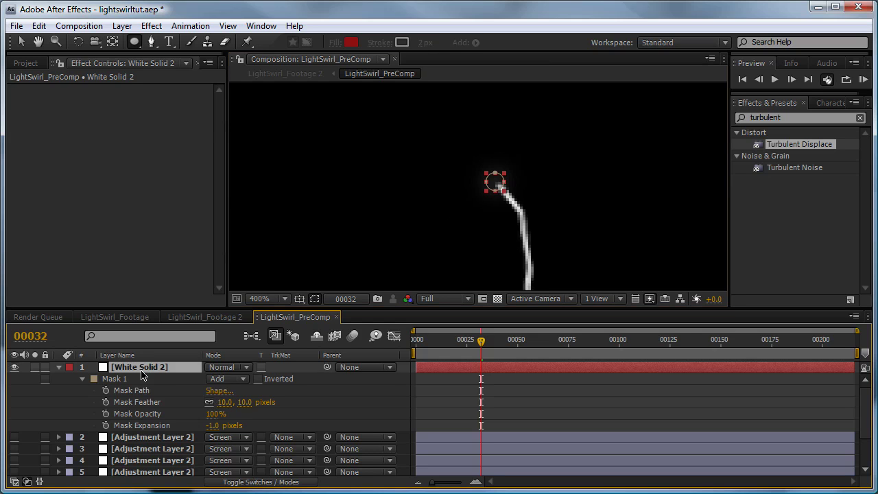
Duplicate White Solid 2 and give the copy a 5-pixel mask feather
{"action": "key", "text": "ctrl+d"}
{"action": "key", "text": "f"}
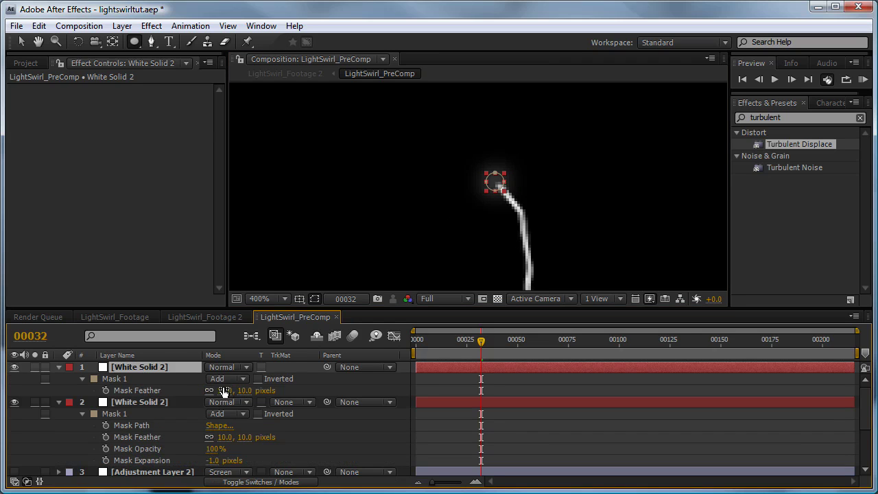
{"action": "left_click", "coordinate": [224, 390]}
{"action": "type", "text": "5"}
{"action": "key", "text": "Return"}
Set the copy's Mask Expansion to -2 pixels and its feather to 2 pixels
{"action": "left_click", "coordinate": [81, 379]}
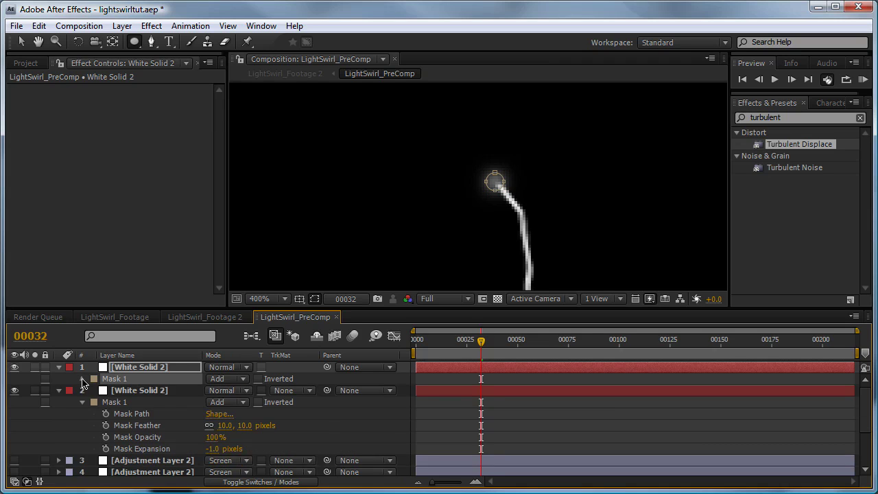
{"action": "left_click_drag", "start_coordinate": [214, 425], "coordinate": [211, 425]}
{"action": "left_click", "coordinate": [213, 426]}
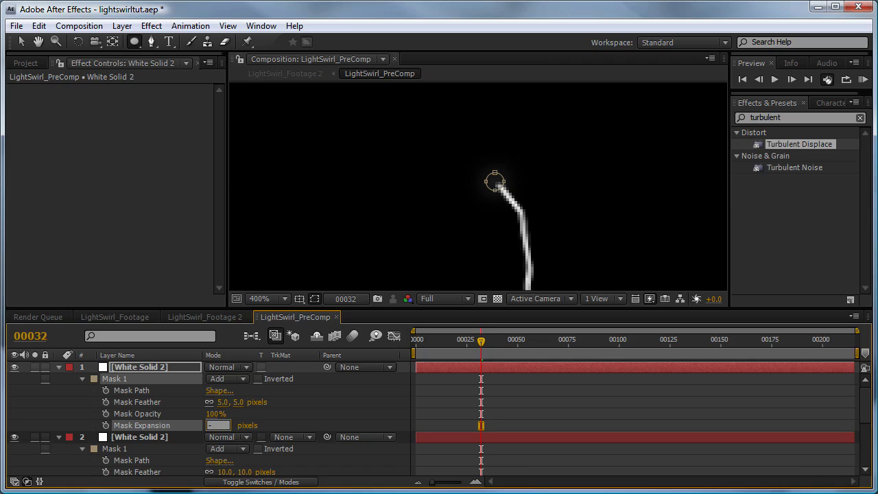
{"action": "type", "text": "-2"}
{"action": "key", "text": "Return"}
{"action": "left_click", "coordinate": [225, 403]}
{"action": "type", "text": "2"}
{"action": "key", "text": "Return"}
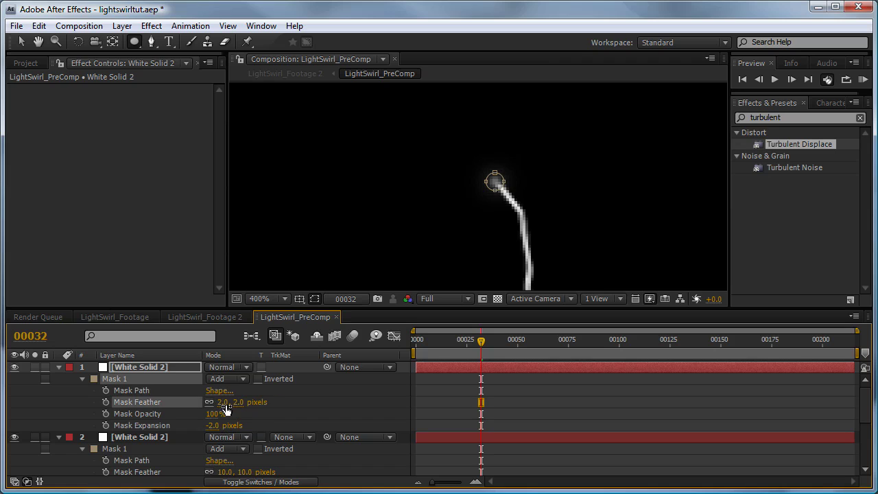
{"action": "left_click", "coordinate": [608, 412]}
{"action": "scroll", "coordinate": [526, 240], "scroll_direction": "down", "scroll_amount": 2}
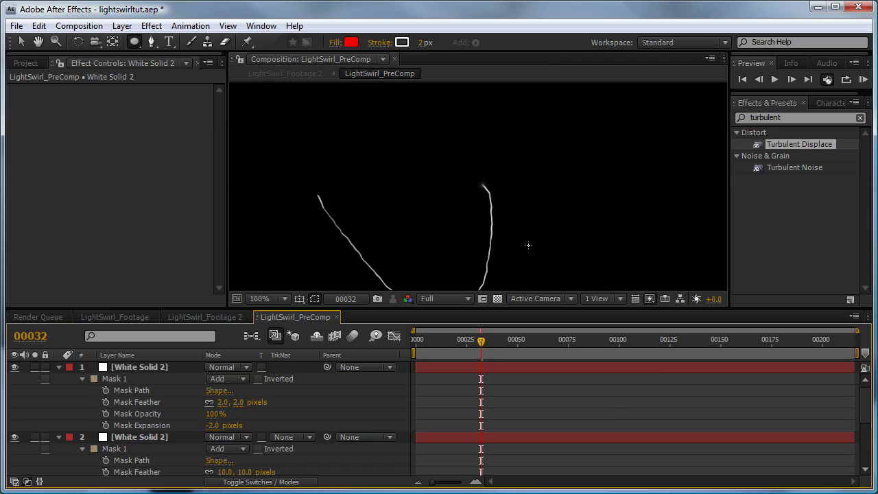
Enable composition motion blur and turn on motion blur for both White Solid 2 dot layers
{"action": "left_click", "coordinate": [58, 367]}
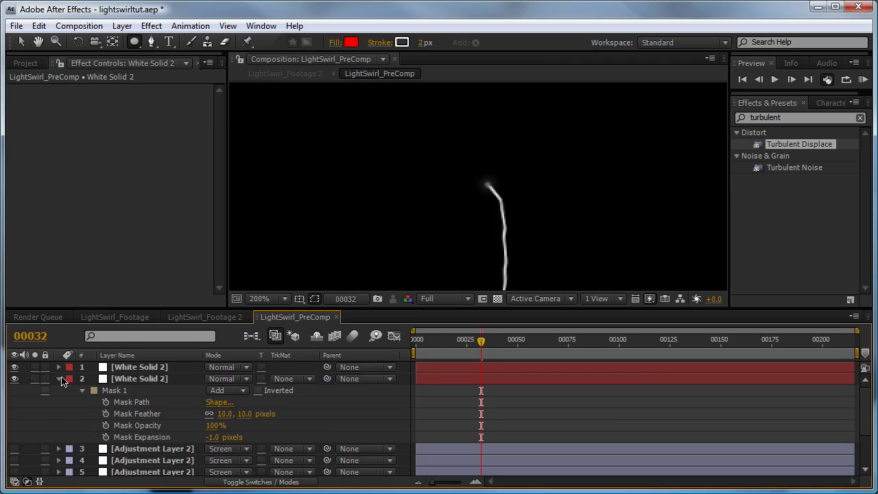
{"action": "left_click", "coordinate": [58, 379]}
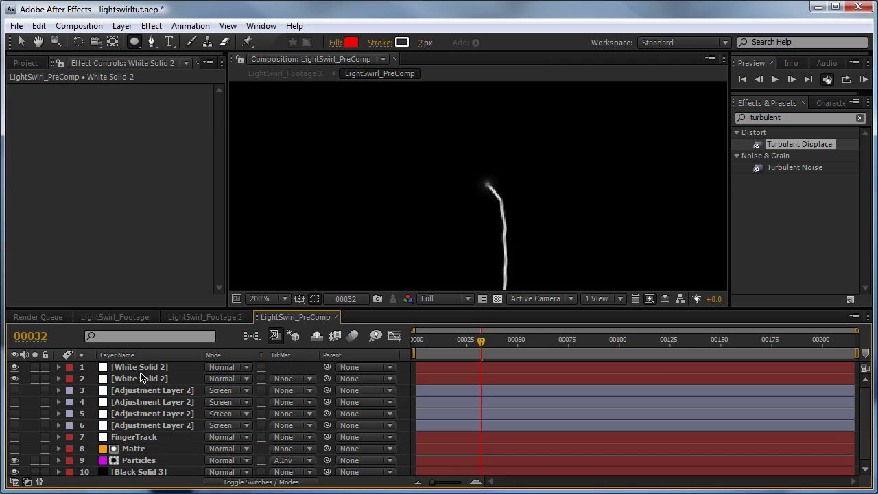
{"action": "left_click", "coordinate": [144, 369]}
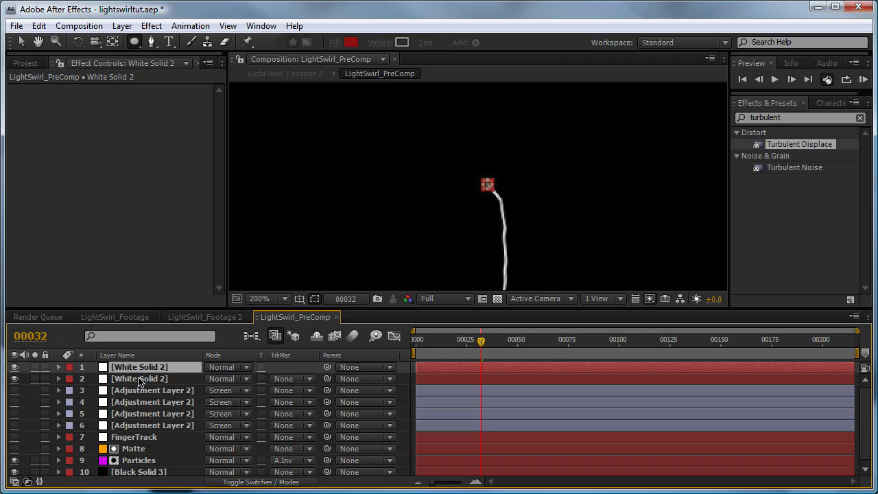
{"action": "left_click", "coordinate": [139, 381], "text": "shift"}
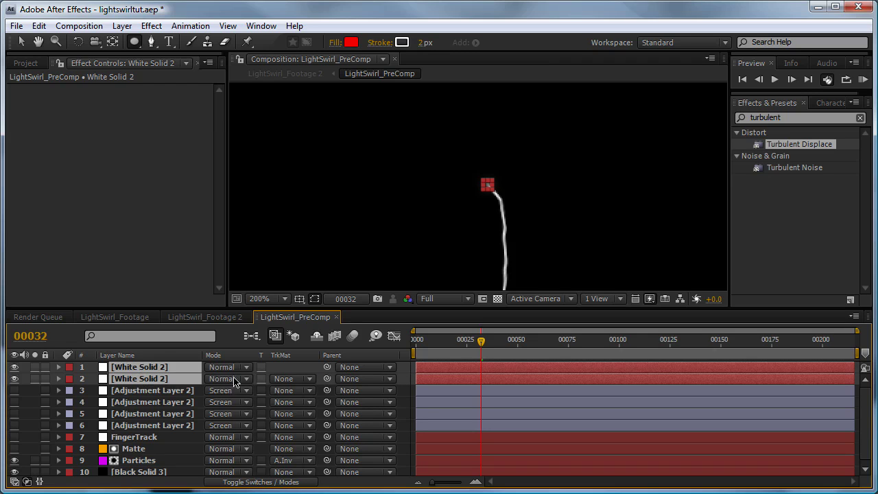
{"action": "left_click", "coordinate": [354, 338]}
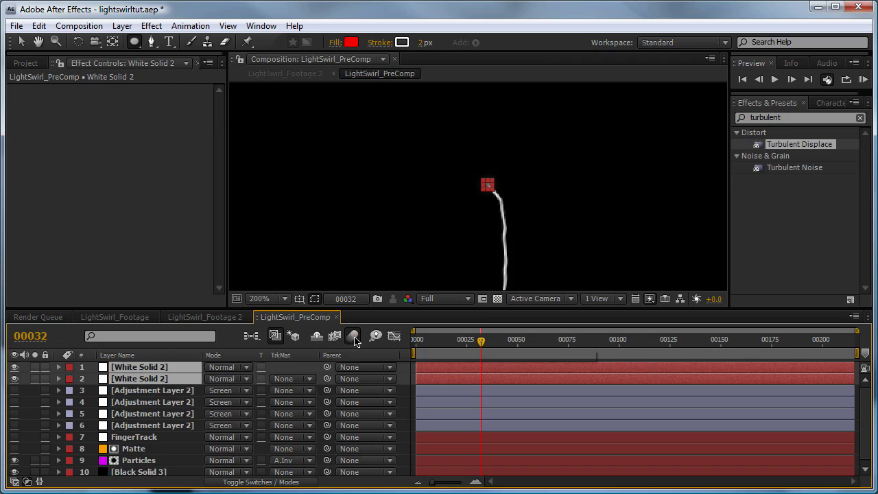
{"action": "key", "text": "F4"}
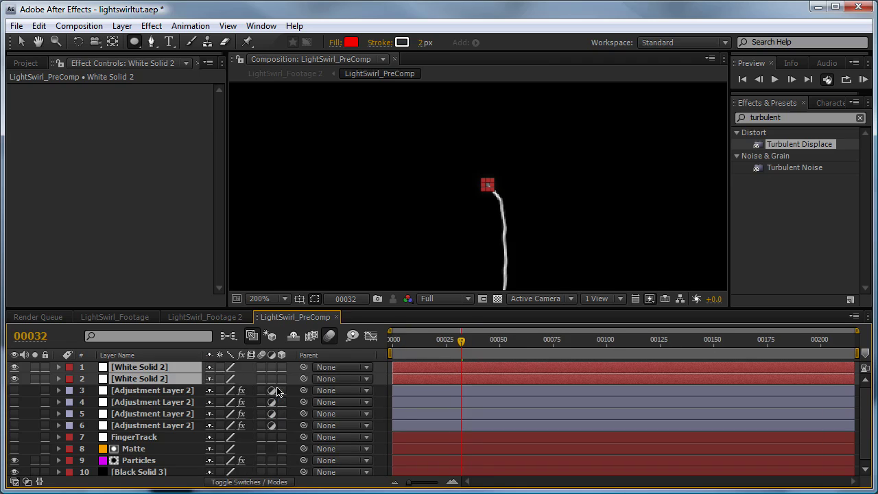
{"action": "left_click", "coordinate": [261, 368]}
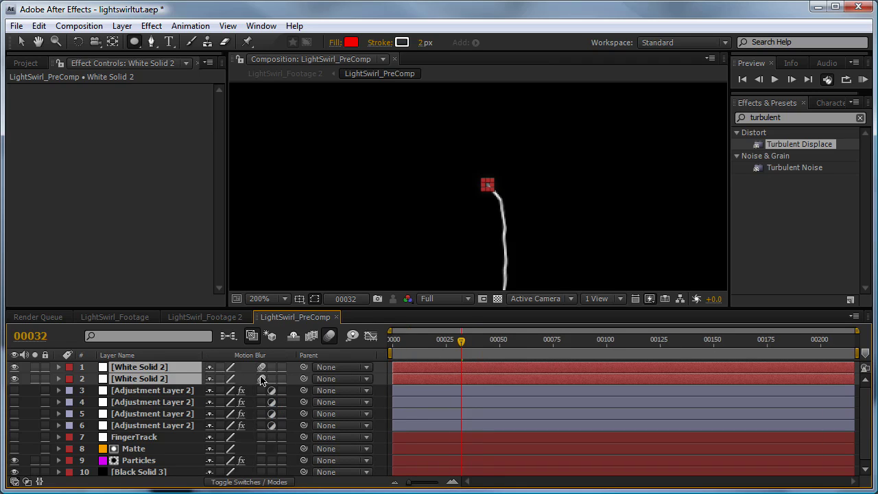
{"action": "left_click", "coordinate": [261, 378]}
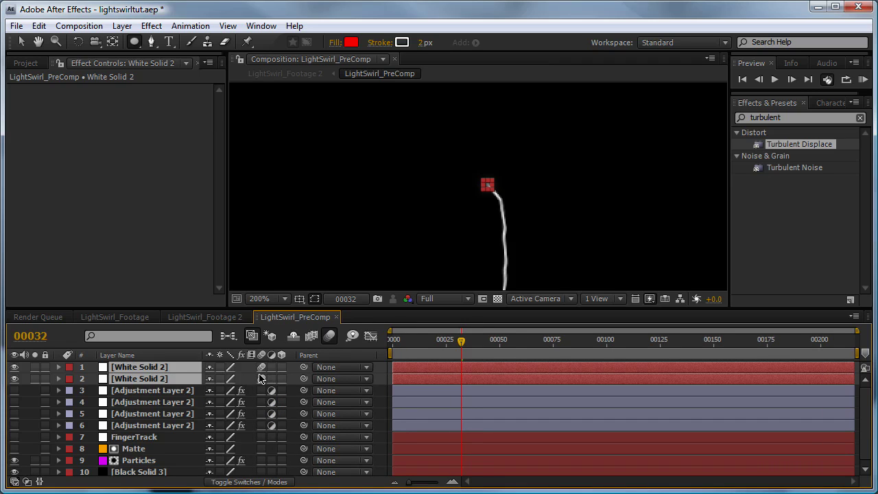
{"action": "key", "text": "F4"}
{"action": "key", "text": "F2"}
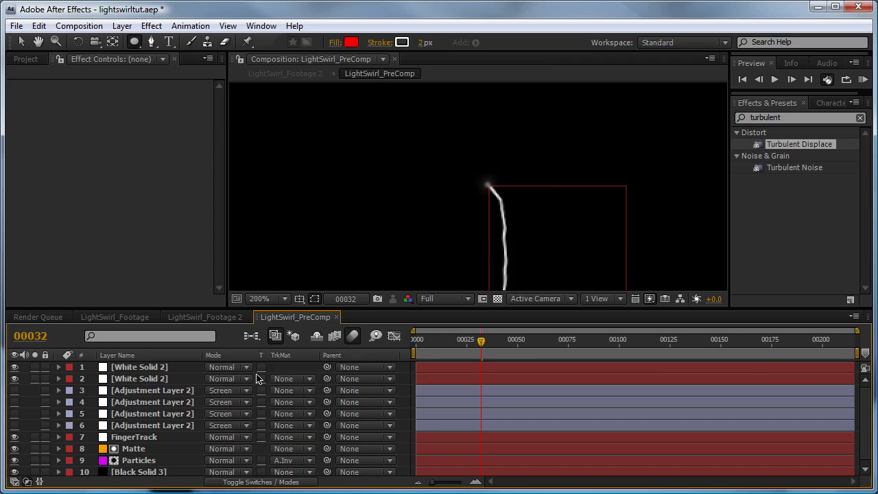
Set both White Solid 2 glow layers to the Add blend mode
{"action": "left_click", "coordinate": [151, 369]}
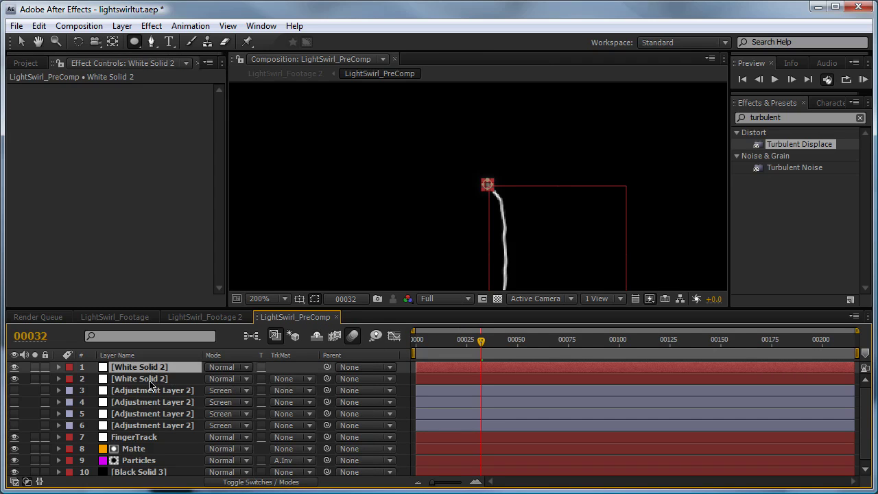
{"action": "left_click", "coordinate": [150, 384], "text": "shift"}
{"action": "left_click", "coordinate": [240, 381]}
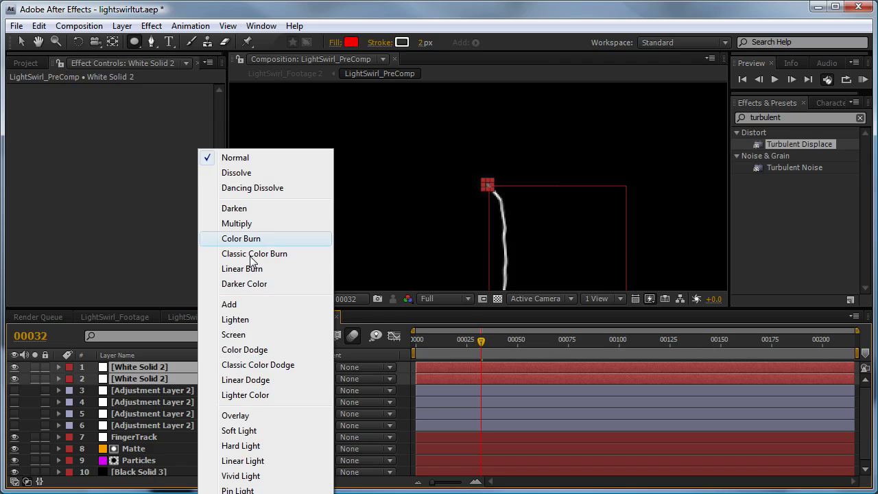
{"action": "left_click", "coordinate": [238, 304]}
{"action": "key", "text": "F2"}
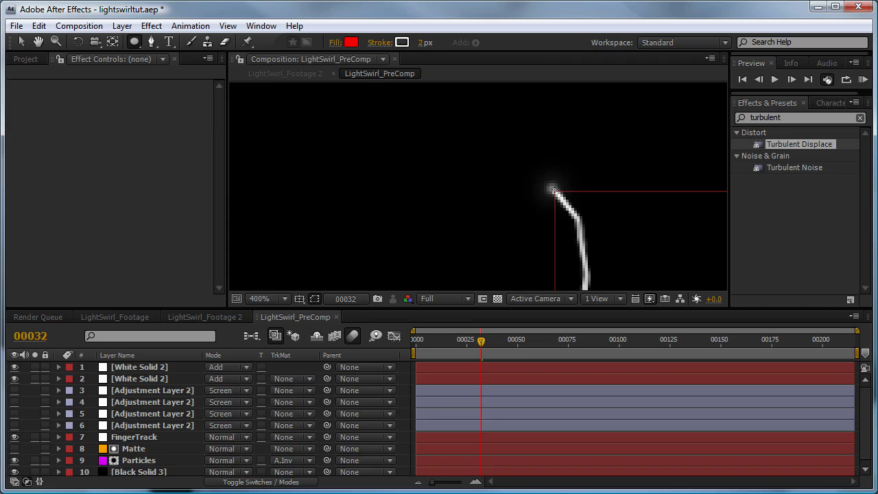
Parent both White Solid 2 glow layers to FingerTrack
{"action": "left_click", "coordinate": [158, 371]}
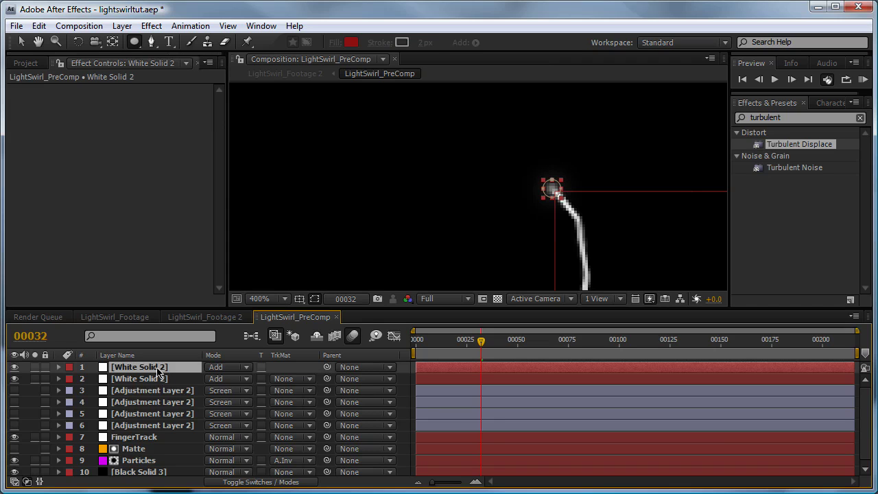
{"action": "left_click", "coordinate": [155, 384], "text": "shift"}
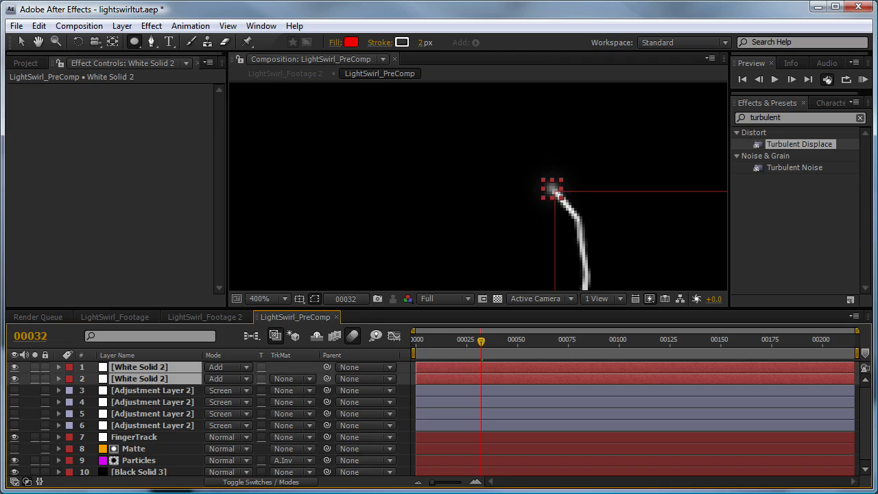
{"action": "left_click_drag", "start_coordinate": [328, 378], "coordinate": [191, 441]}
Make the four adjustment layers (layers 3–6) visible again at a later frame
{"action": "mouse_move", "coordinate": [482, 342]}
{"action": "left_mouse_down"}
{"action": "mouse_move", "coordinate": [509, 346]}
{"action": "mouse_move", "coordinate": [450, 351]}
{"action": "mouse_move", "coordinate": [486, 347]}
{"action": "left_mouse_up"}
{"action": "scroll", "coordinate": [498, 241], "scroll_direction": "down", "scroll_amount": 2}
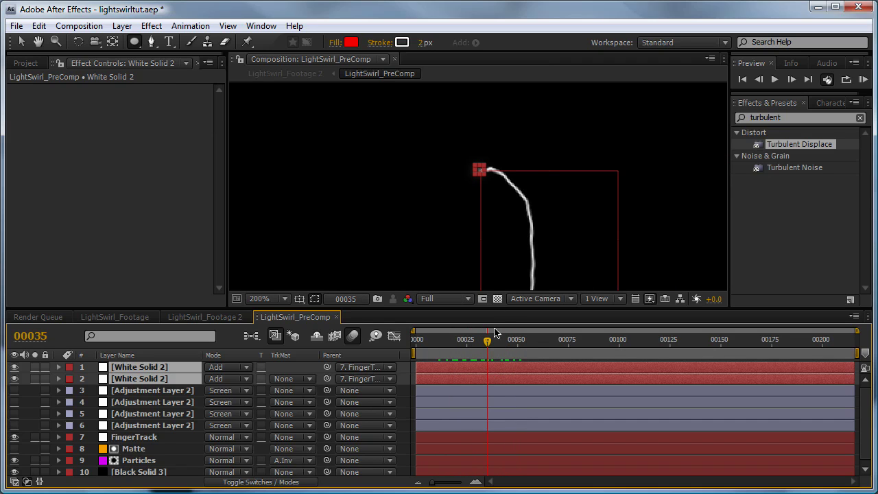
{"action": "left_click_drag", "start_coordinate": [15, 390], "coordinate": [12, 437]}
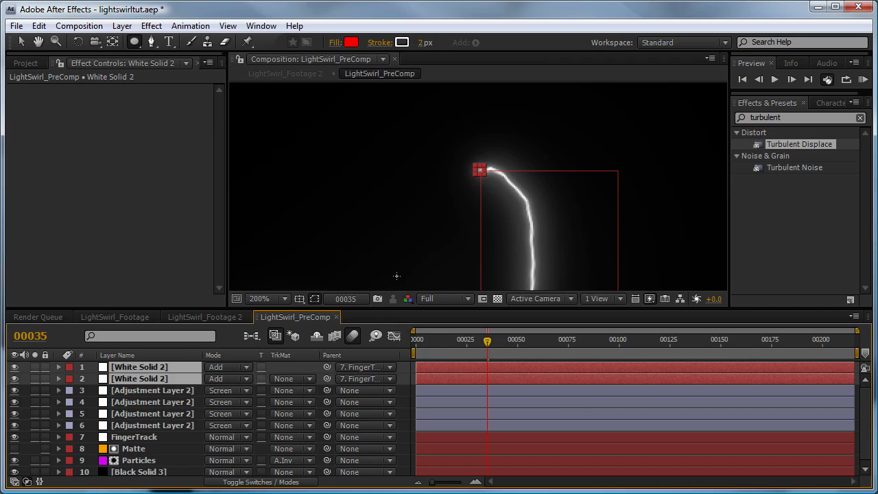
Duplicate the Matte layer twice, placing Matte 3 and Matte 2 above each White Solid 2 layer
{"action": "left_click", "coordinate": [134, 450]}
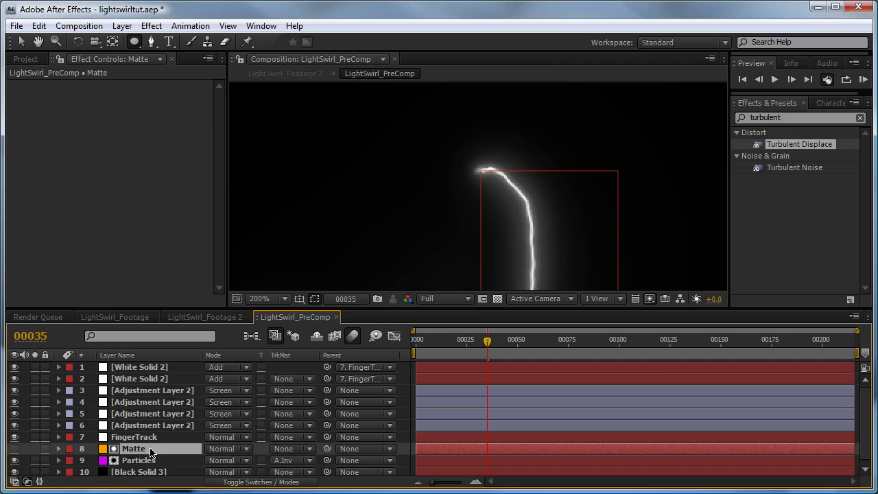
{"action": "key", "text": "ctrl+d"}
{"action": "key", "text": "ctrl+d"}
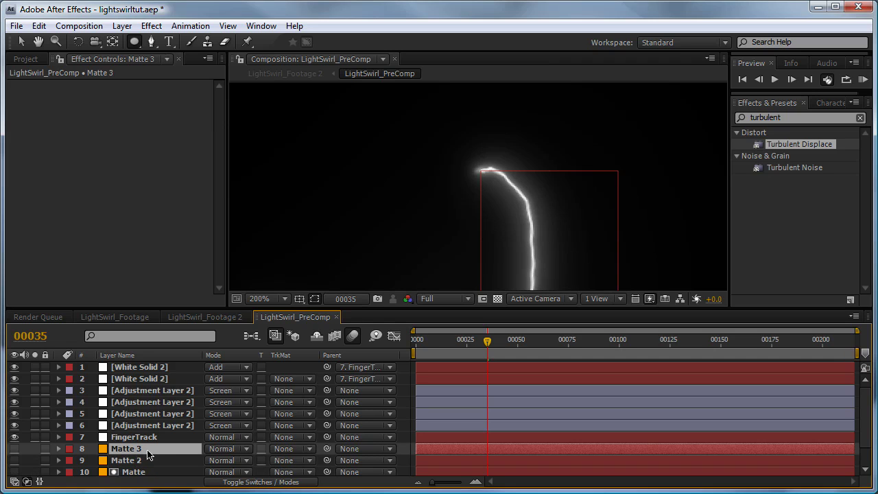
{"action": "left_click_drag", "start_coordinate": [121, 450], "coordinate": [129, 364]}
{"action": "left_click_drag", "start_coordinate": [129, 461], "coordinate": [139, 386]}
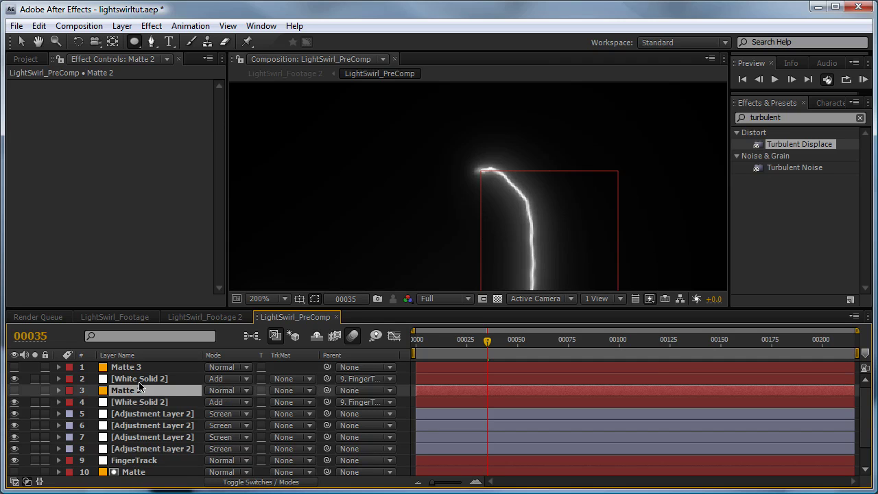
Set both White Solid 2 layers' track matte to Alpha Inverted Matte
{"action": "left_click", "coordinate": [147, 379]}
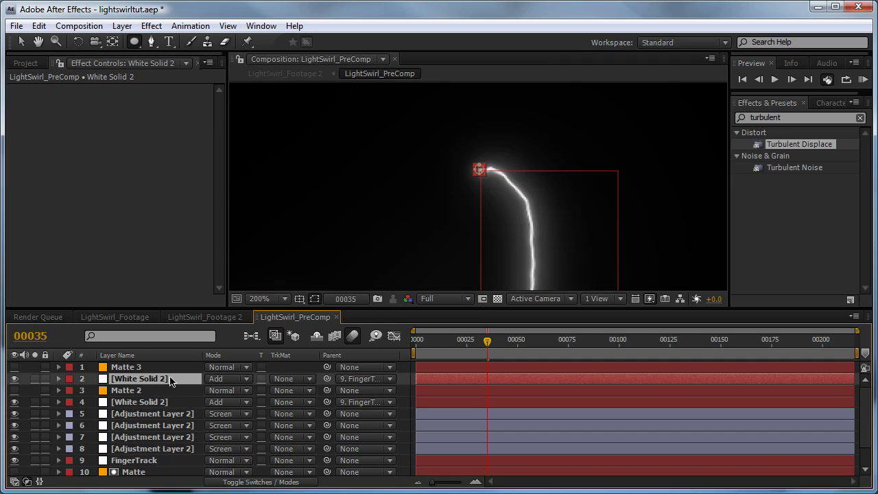
{"action": "left_click", "coordinate": [158, 402], "text": "ctrl"}
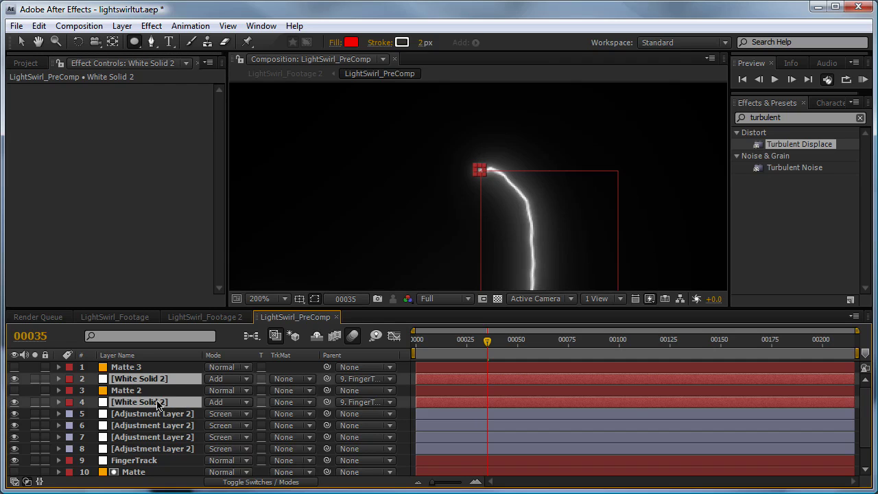
{"action": "left_click", "coordinate": [286, 406]}
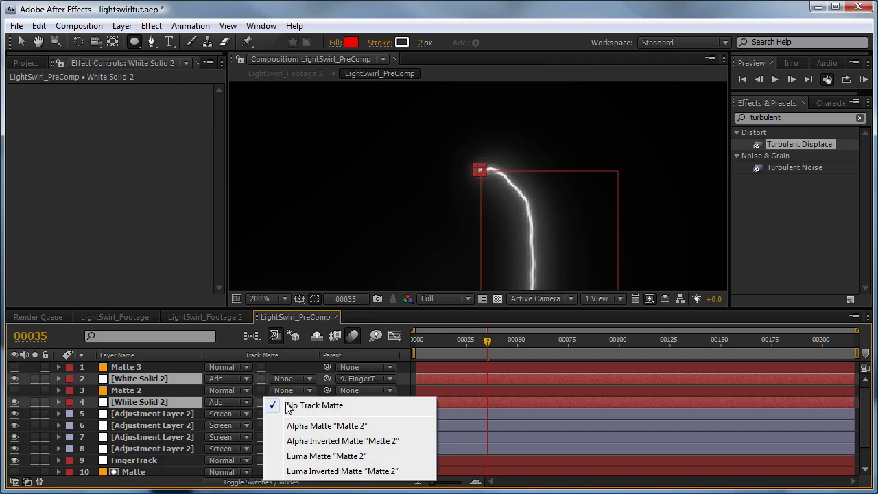
{"action": "left_click", "coordinate": [292, 439]}
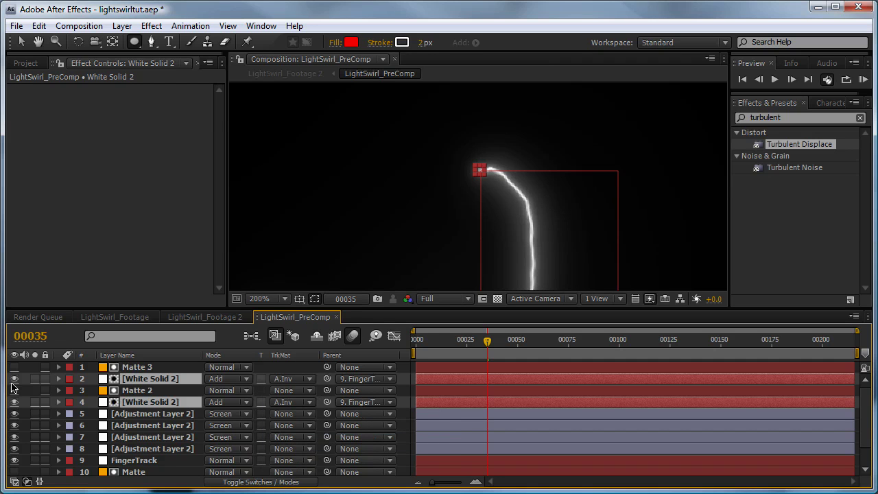
In LightSwirl_Footage 2, scrub and step through frames to check the swirl passes behind the person
{"action": "left_click", "coordinate": [199, 317]}
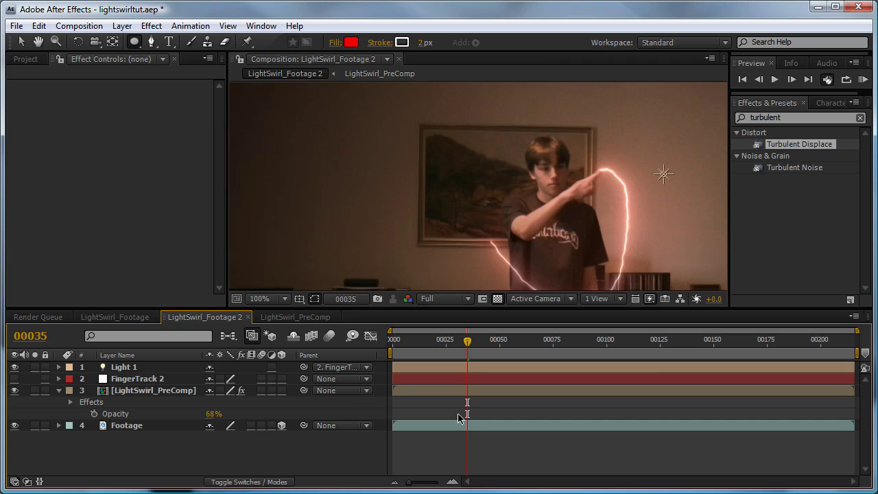
{"action": "left_click_drag", "start_coordinate": [468, 342], "coordinate": [655, 355]}
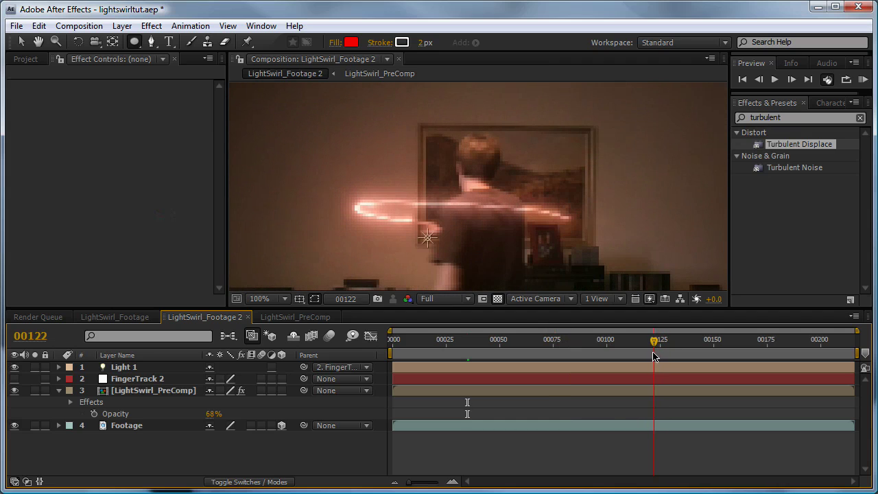
{"action": "key", "text": "Page_Down"}
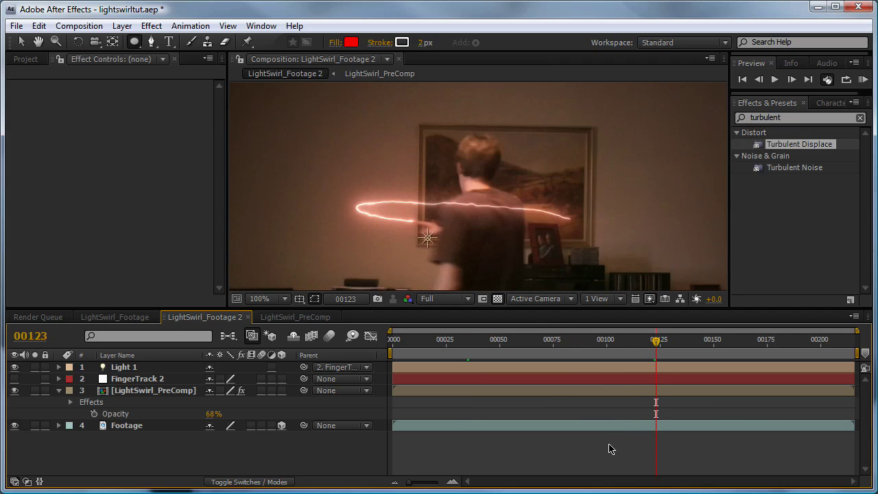
{"action": "key", "text": "Page_Down"}
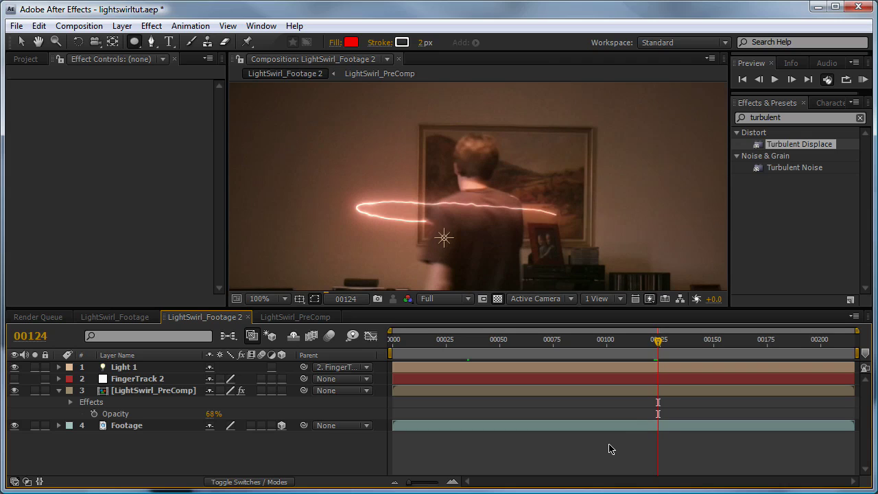
{"action": "key", "text": "Page_Down"}
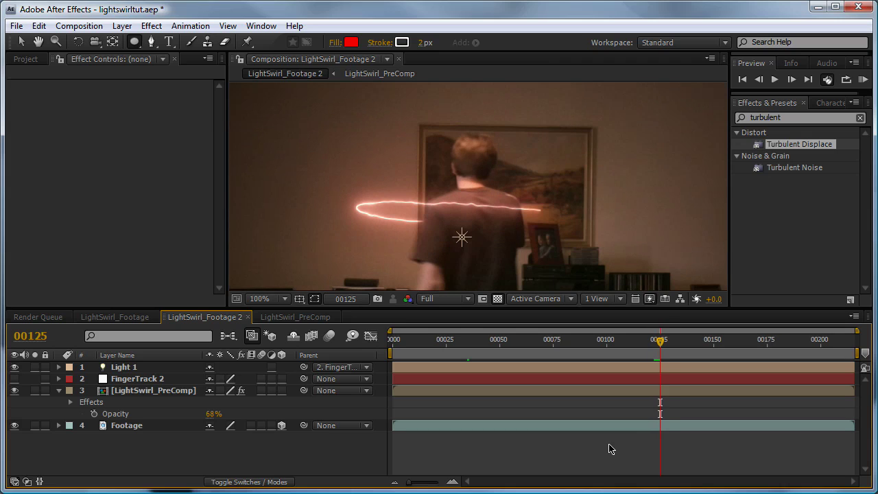
{"action": "key", "text": "Page_Up"}
{"action": "key", "text": "Page_Up"}
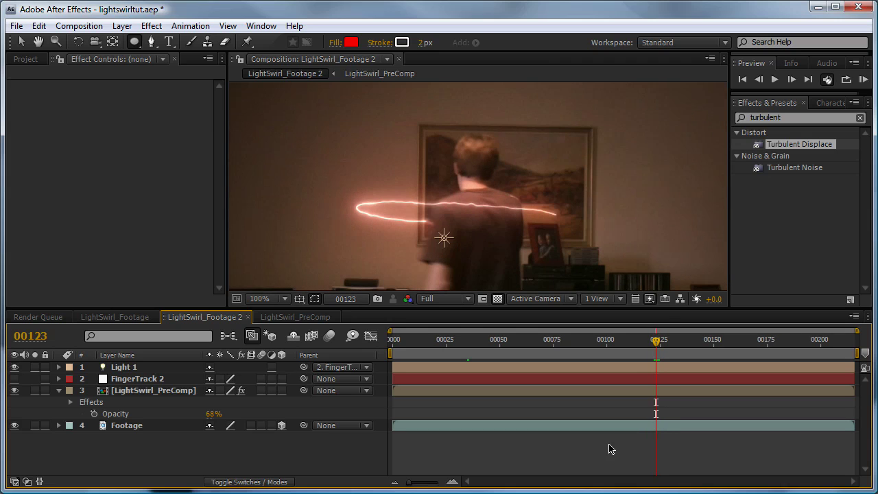
{"action": "key", "text": "Page_Down"}
{"action": "key", "text": "Page_Up"}
{"action": "key", "text": "Page_Down"}
{"action": "key", "text": "Page_Down"}
{"action": "key", "text": "Page_Down"}
{"action": "key", "text": "Page_Down"}
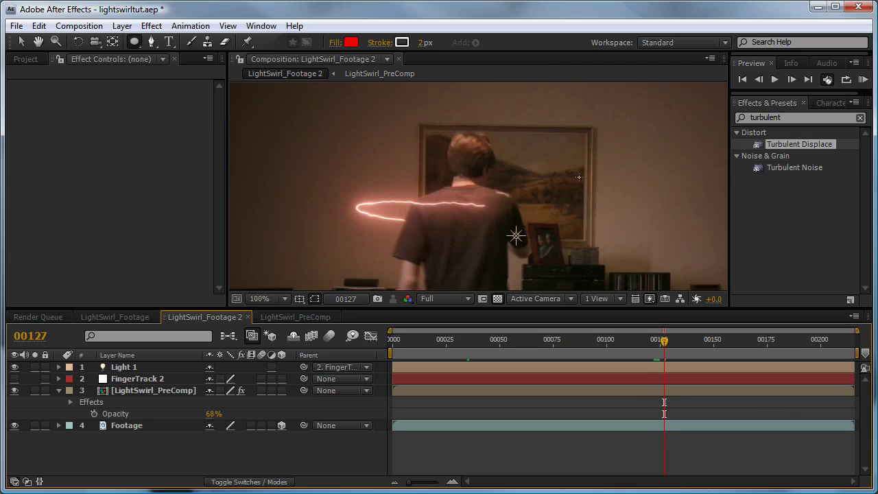
{"action": "scroll", "coordinate": [484, 165], "scroll_direction": "down", "scroll_amount": 2}
{"action": "left_click_drag", "start_coordinate": [477, 160], "coordinate": [480, 141]}
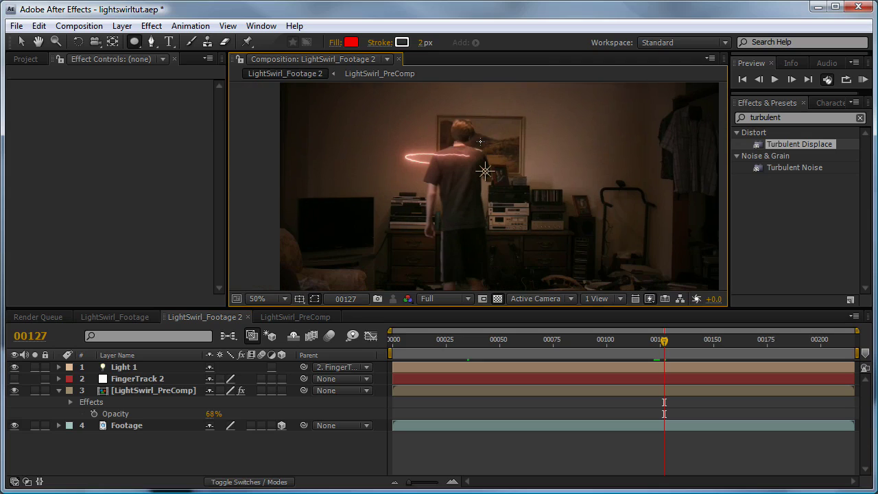
Compare the swirl in LightSwirl_PreComp and LightSwirl_Footage 2 at earlier and later frames
{"action": "left_click", "coordinate": [308, 316]}
{"action": "left_click_drag", "start_coordinate": [558, 231], "coordinate": [522, 238]}
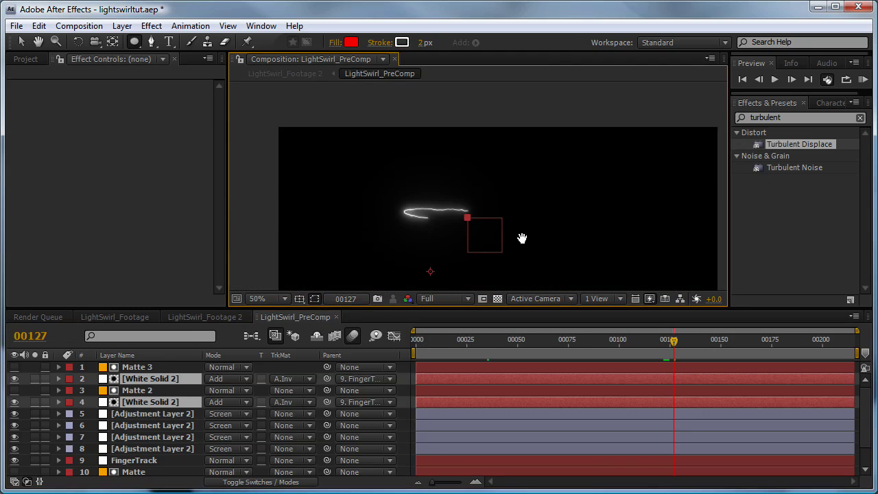
{"action": "scroll", "coordinate": [554, 227], "scroll_direction": "up", "scroll_amount": 2}
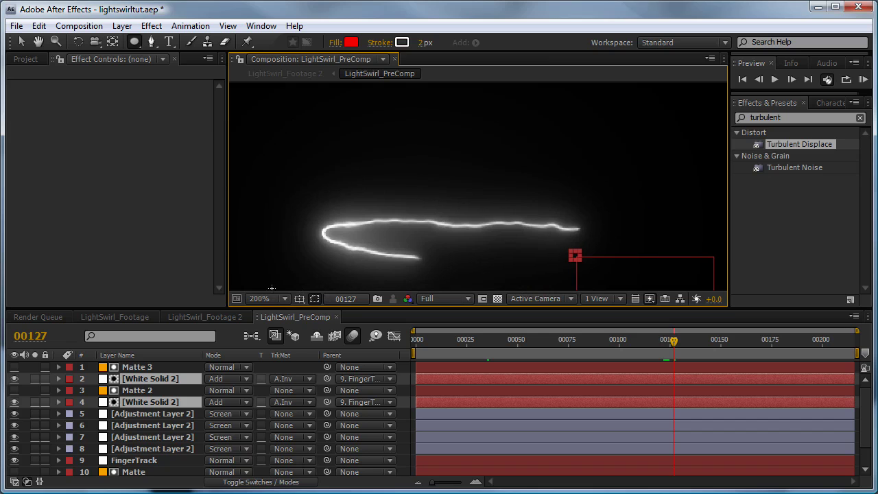
{"action": "left_click", "coordinate": [204, 316]}
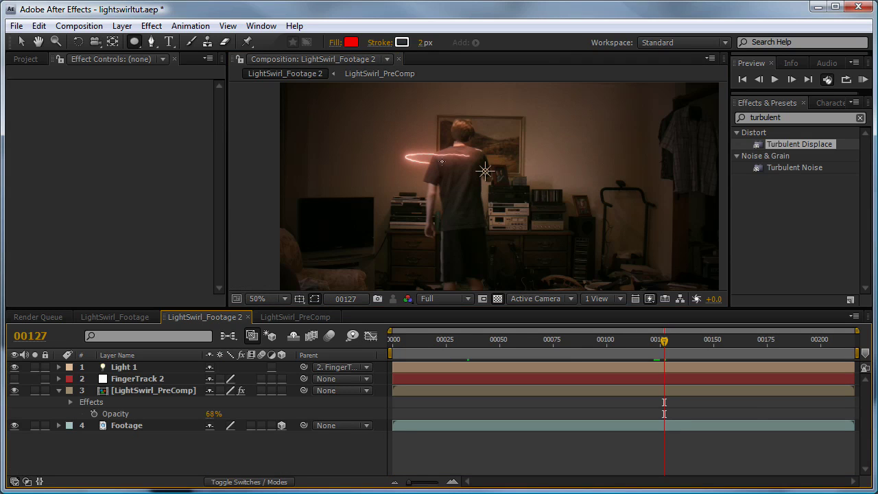
{"action": "left_click_drag", "start_coordinate": [664, 341], "coordinate": [702, 352]}
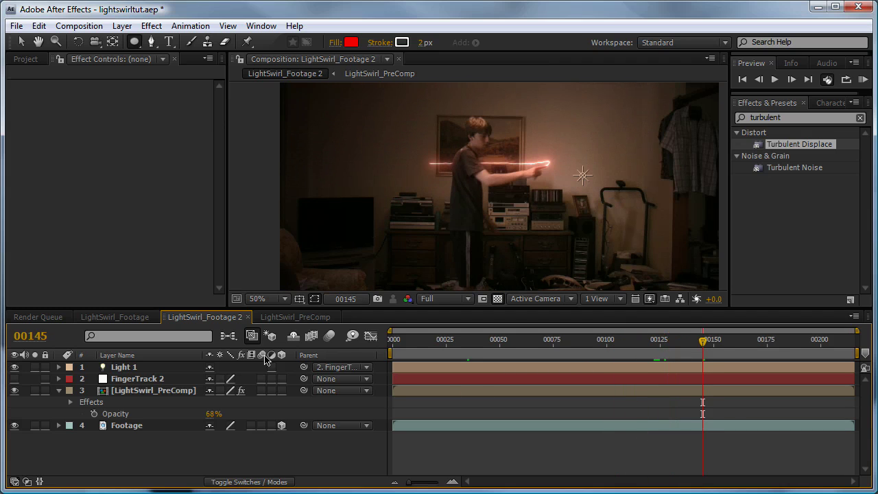
{"action": "left_click", "coordinate": [312, 317]}
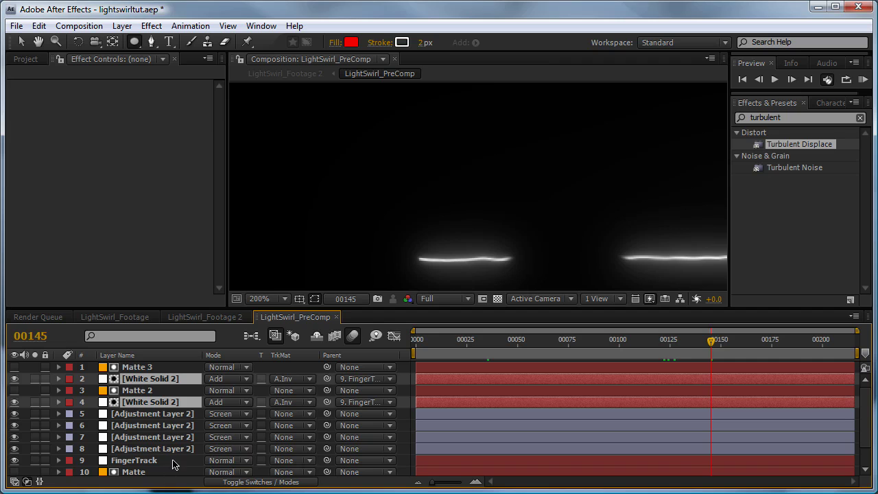
{"action": "left_click", "coordinate": [207, 317]}
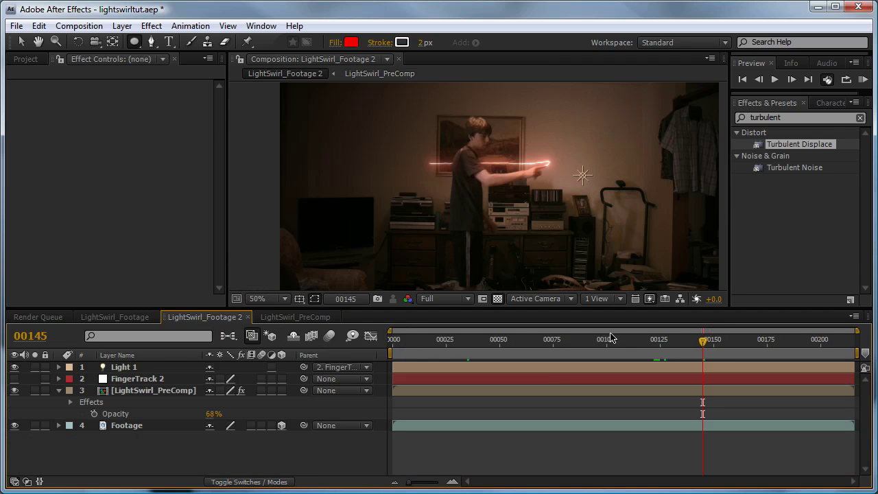
{"action": "left_click_drag", "start_coordinate": [703, 341], "coordinate": [818, 339]}
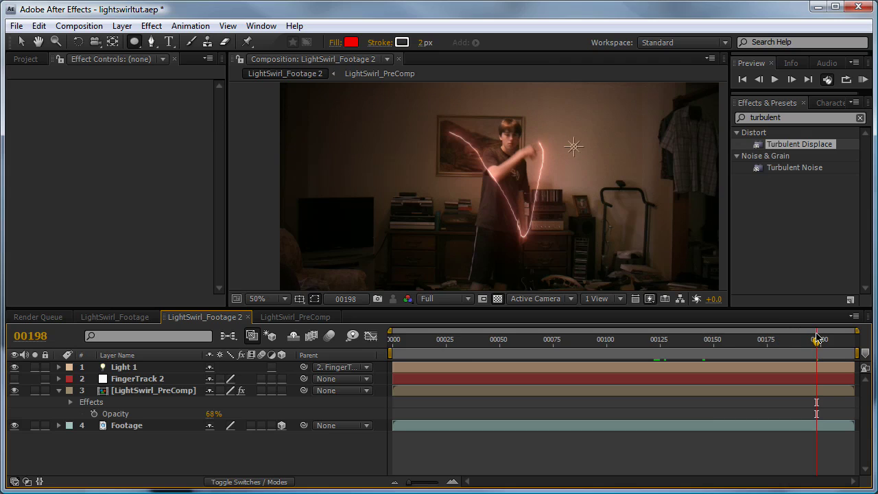